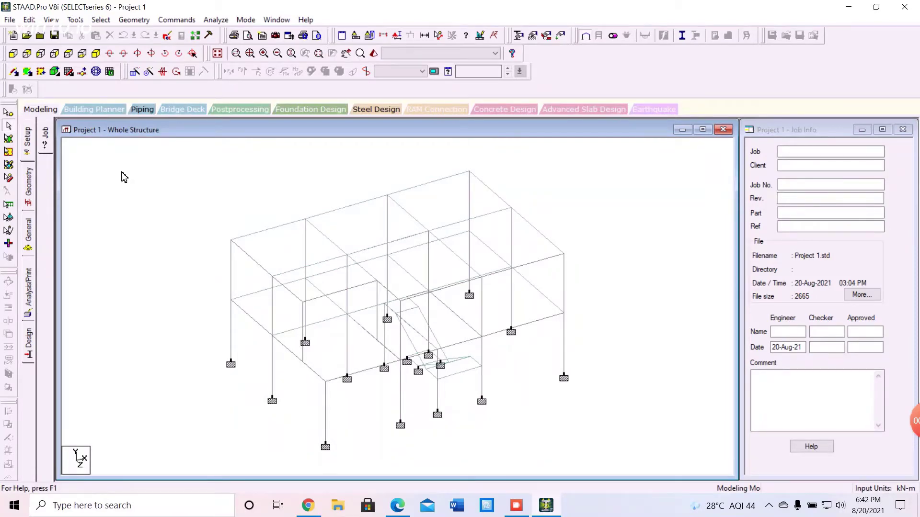
Step: Start a new seismic definition for the structure with the type Indian: IS 1893 - 2002/2005
left_click(29, 239)
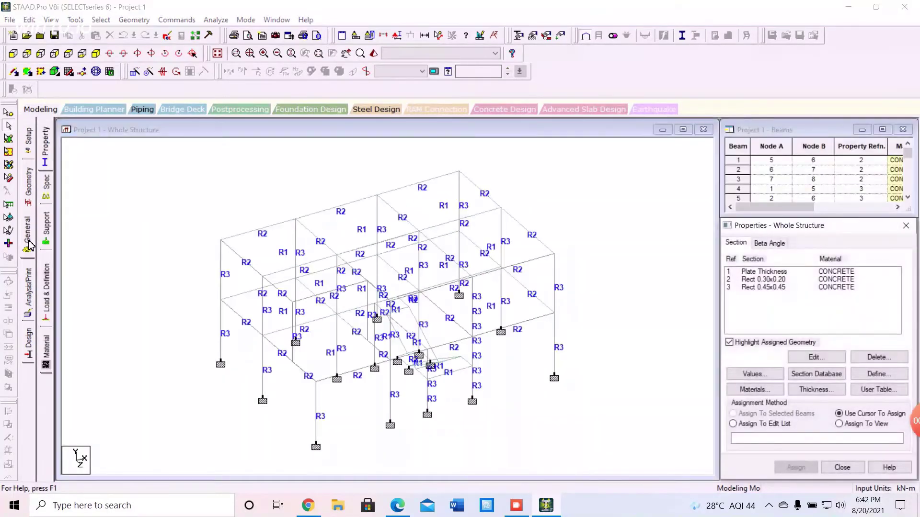
left_click(50, 291)
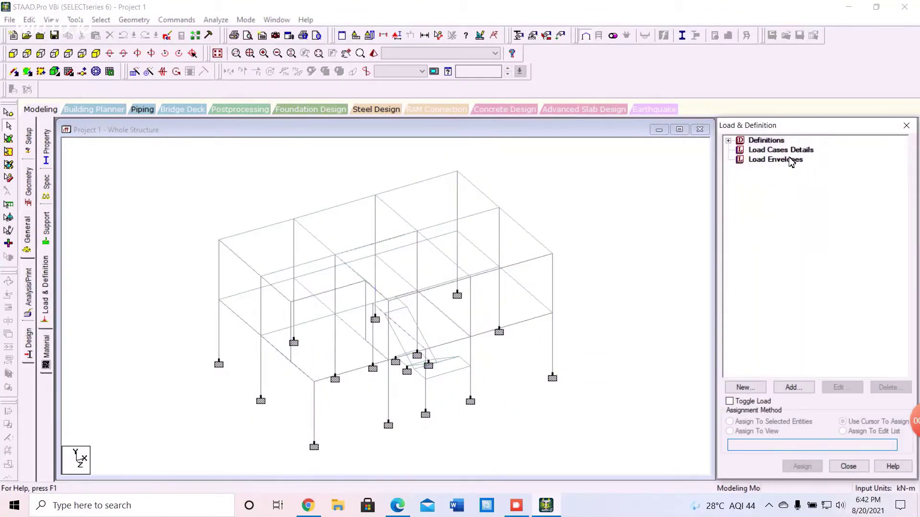
left_click(755, 142)
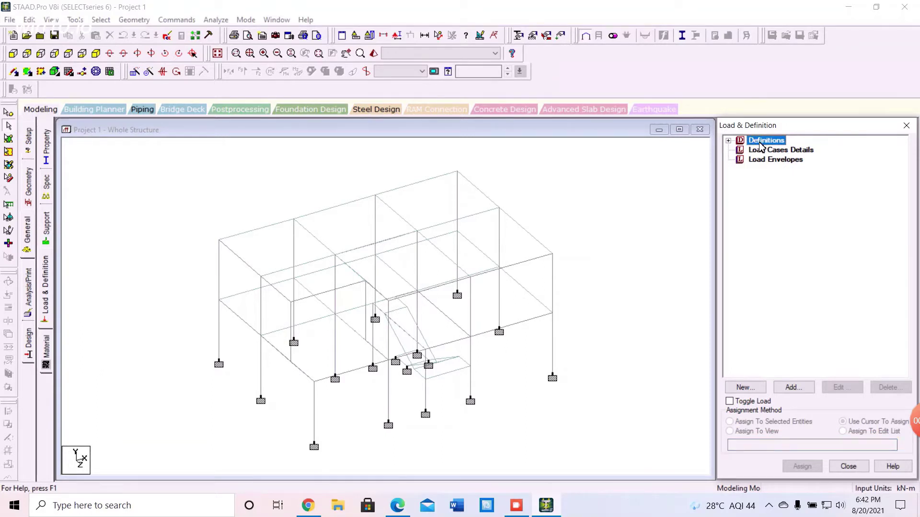
double_click(761, 144)
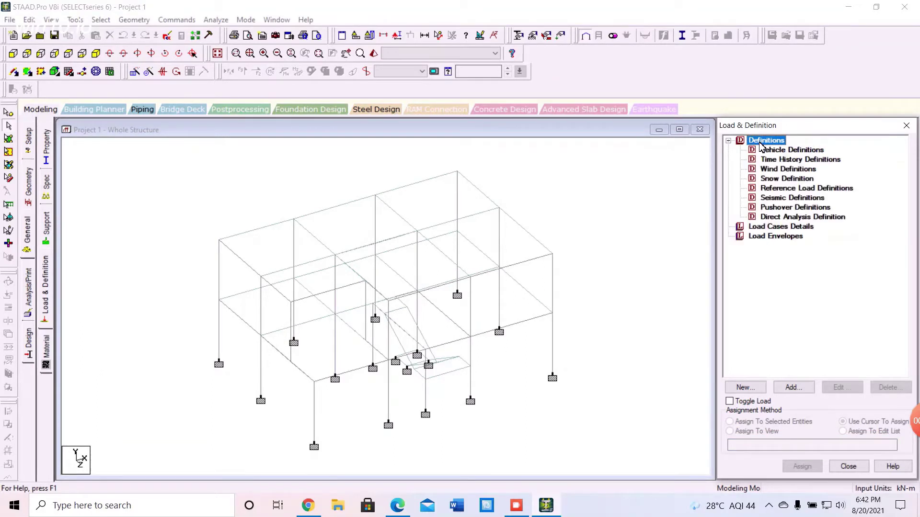
left_click(779, 201)
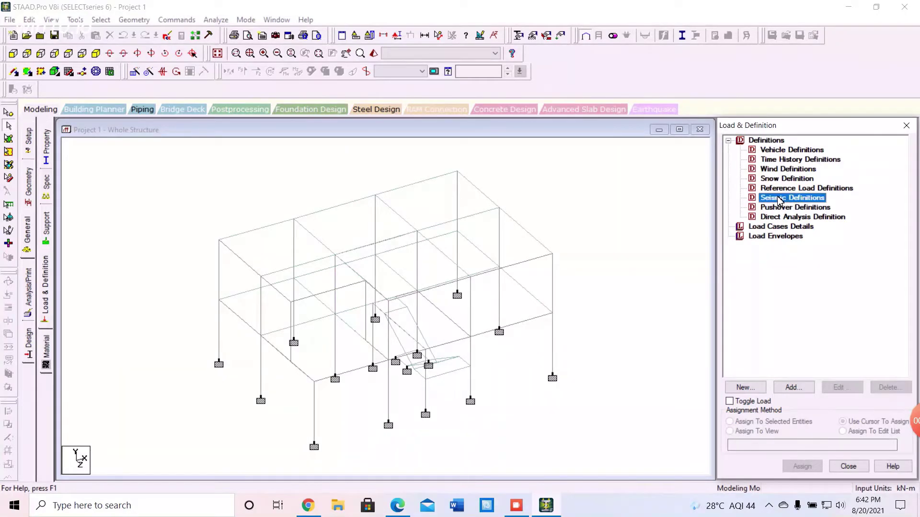
left_click(797, 388)
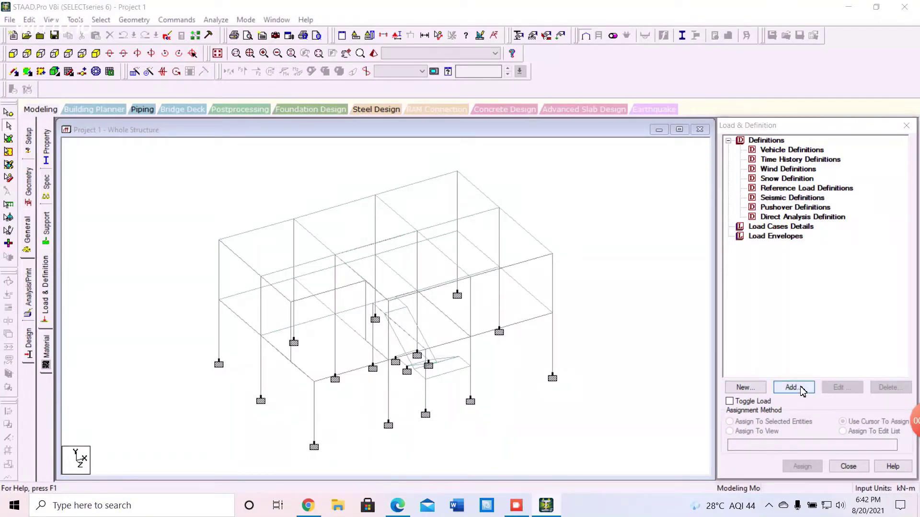
left_click(467, 151)
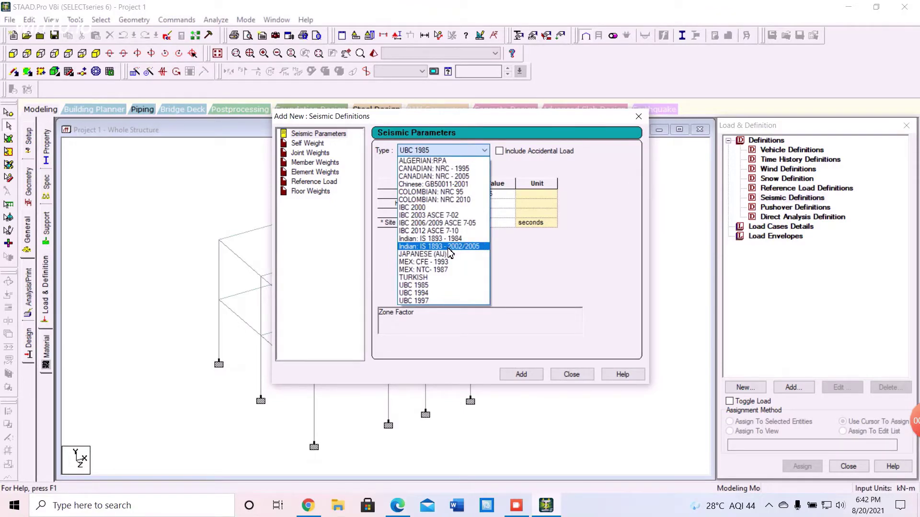
left_click(479, 247)
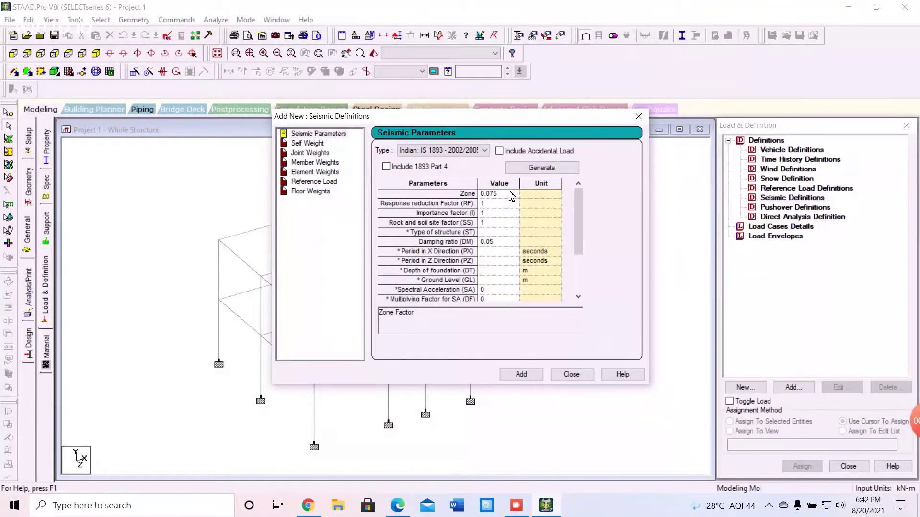
Step: Generate and add the IS 1893 seismic parameters for Zone II with medium soil and a damping ratio of 0.05
left_click(536, 169)
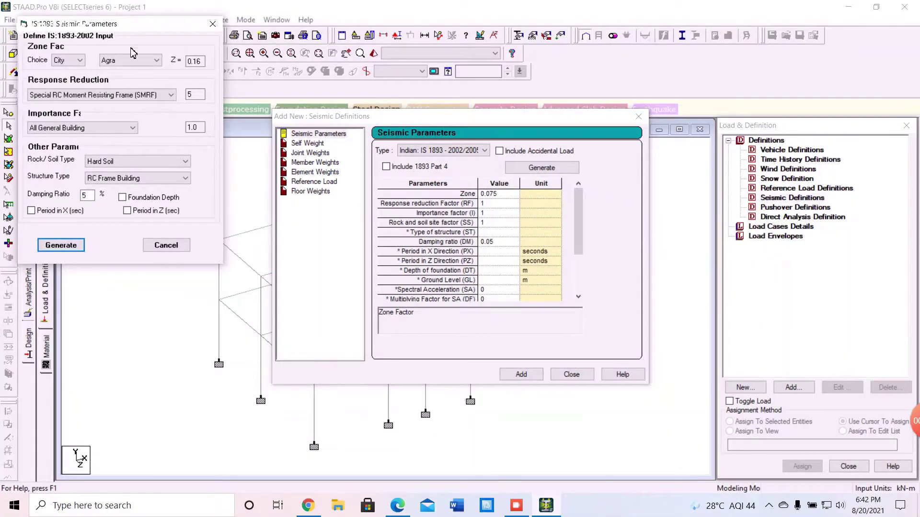
left_click(64, 60)
left_click(69, 79)
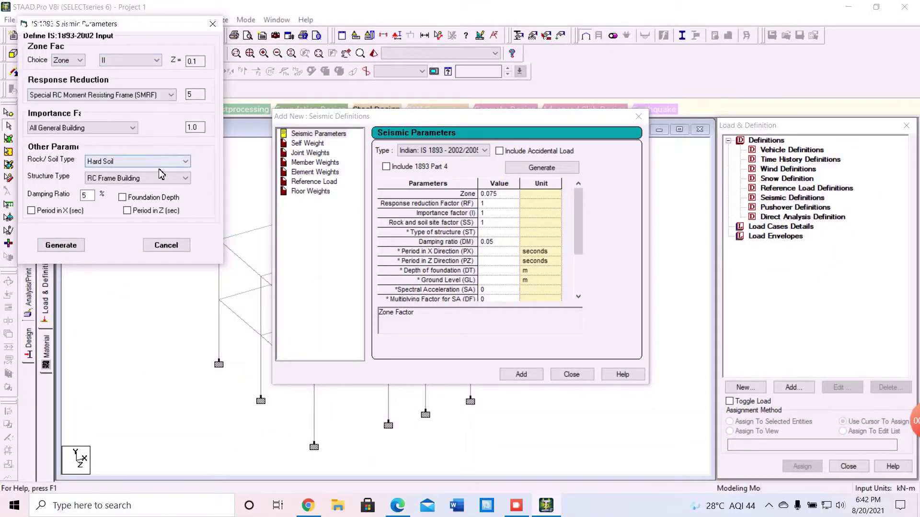
left_click(125, 162)
left_click(126, 179)
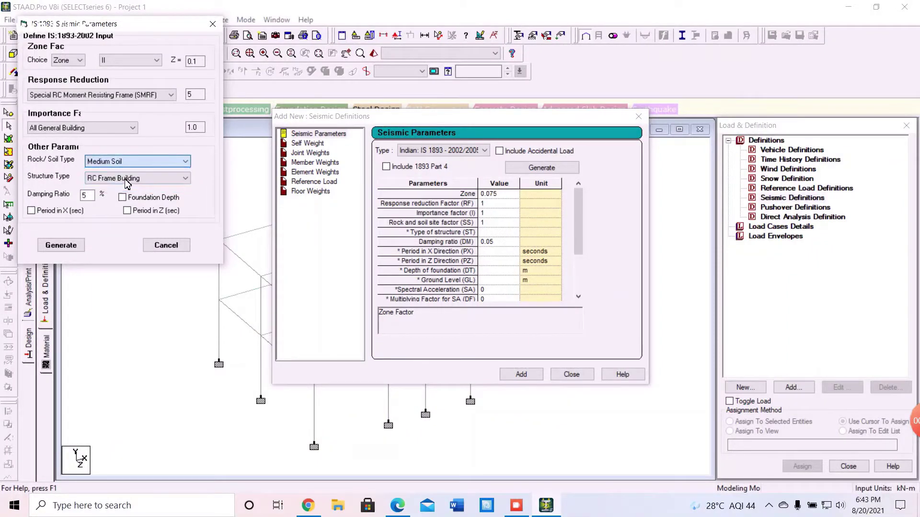
left_click(84, 196)
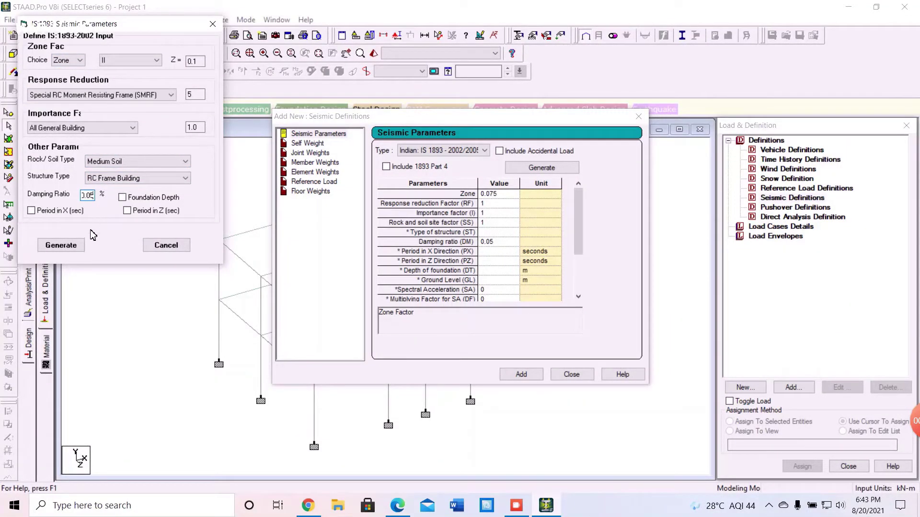
left_click(61, 246)
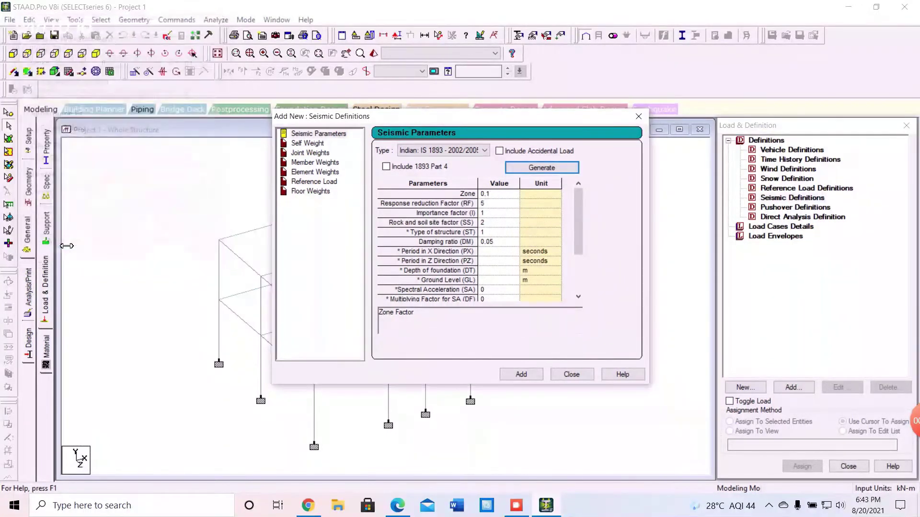
left_click(536, 376)
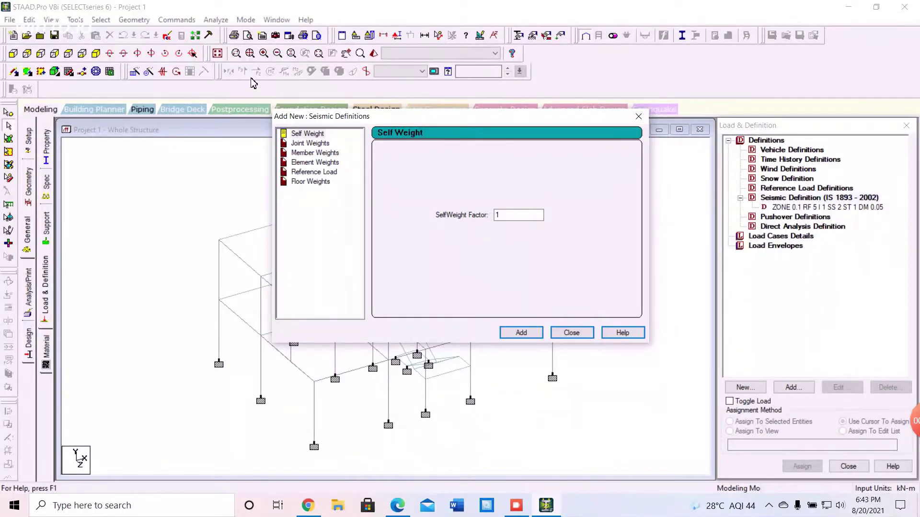
Step: Add a self weight with factor 1 and a uniform (UNI) member weight of 1.5 kN/m to the seismic definition
left_click(311, 136)
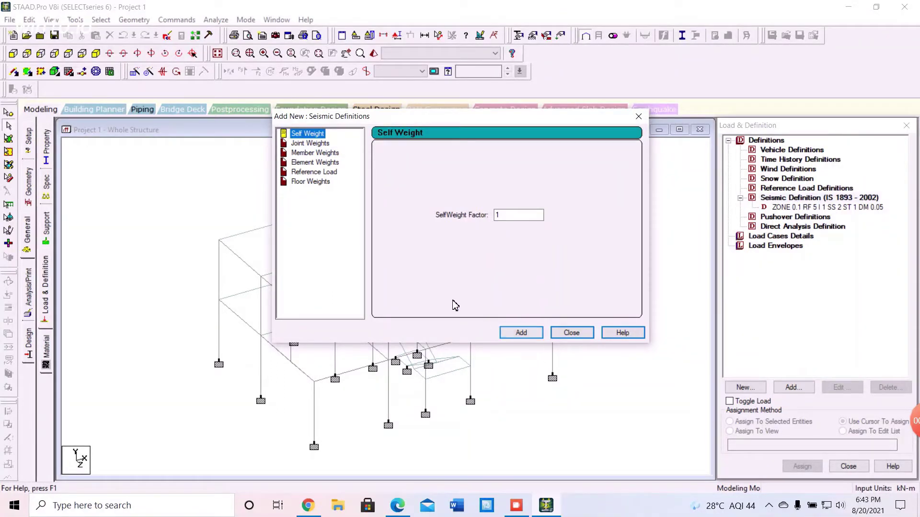
left_click(522, 333)
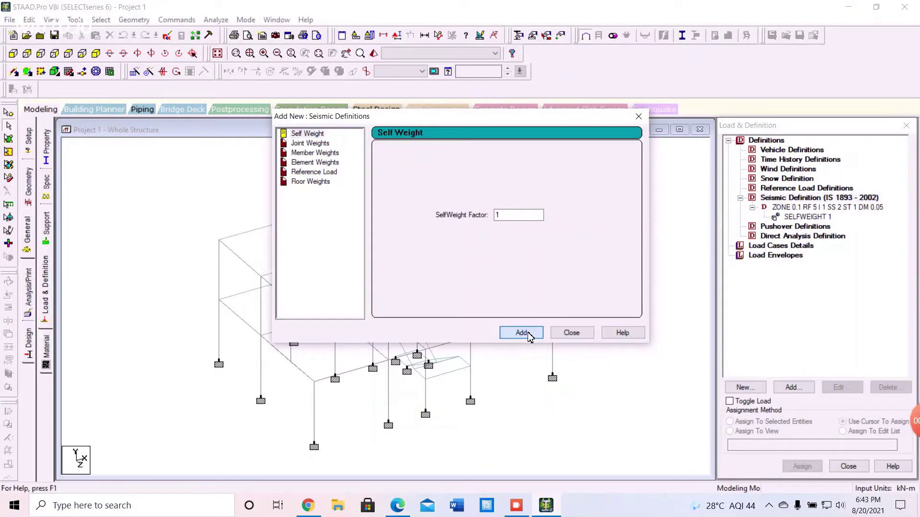
left_click(327, 154)
left_click(512, 180)
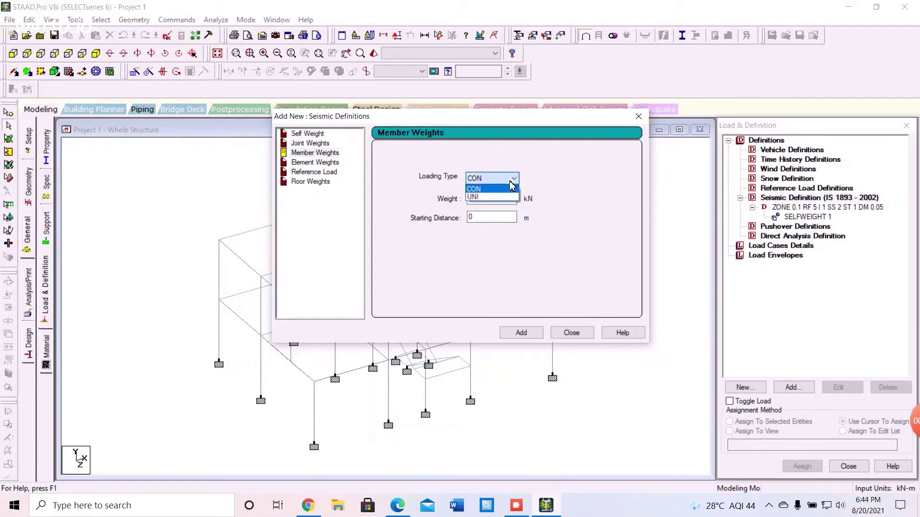
left_click(502, 198)
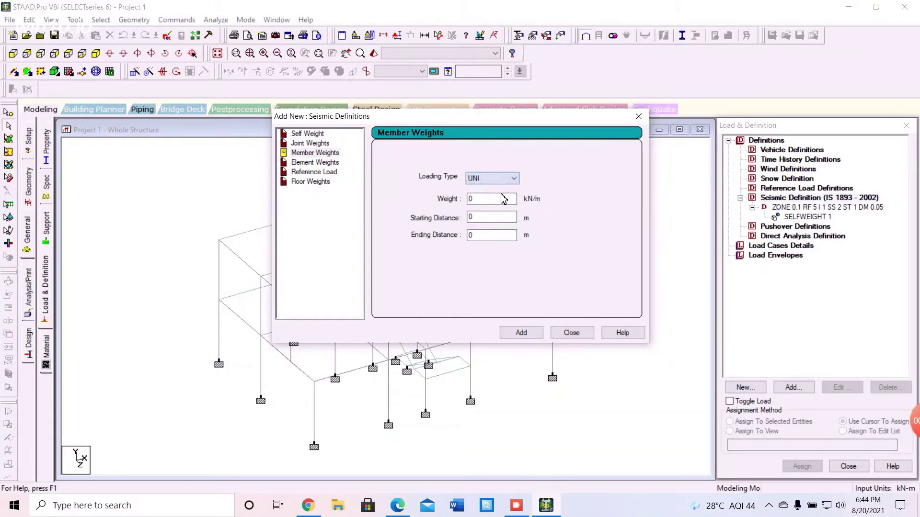
left_click(491, 199)
double_click(489, 199)
type("1.5")
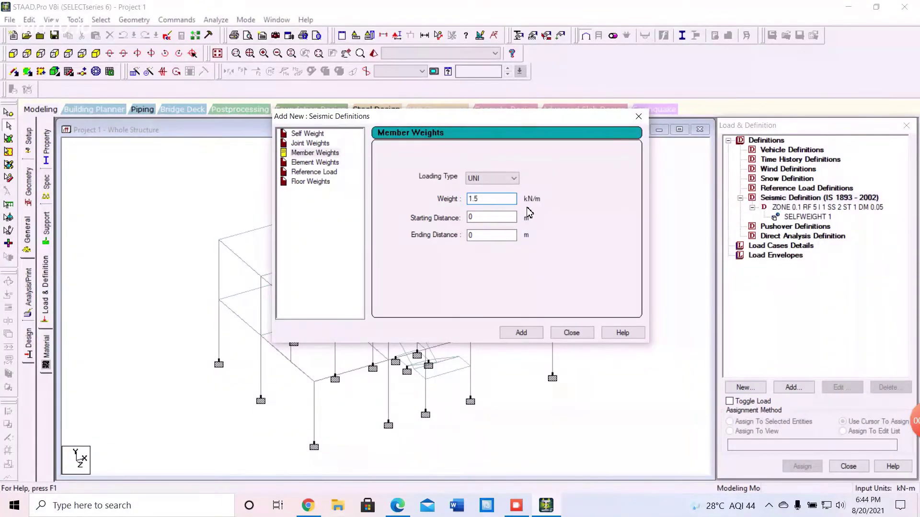
left_click(522, 334)
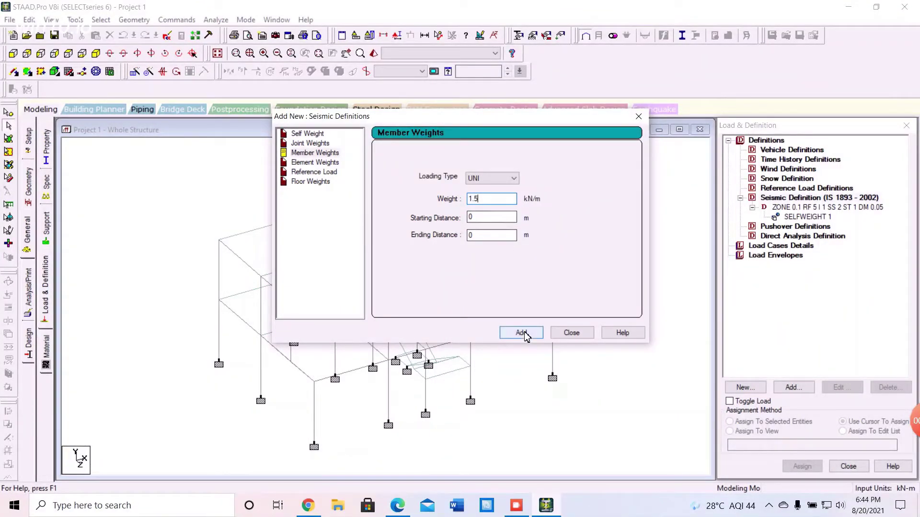
left_click(525, 336)
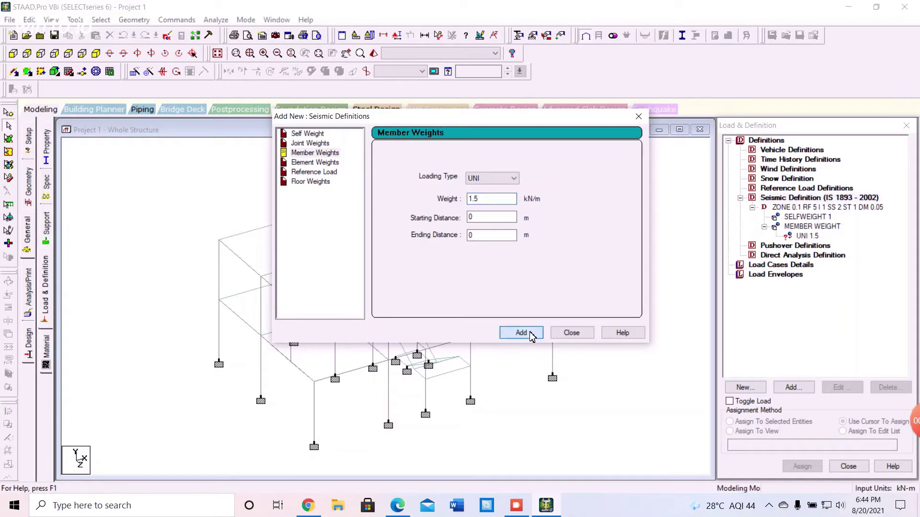
left_click(572, 333)
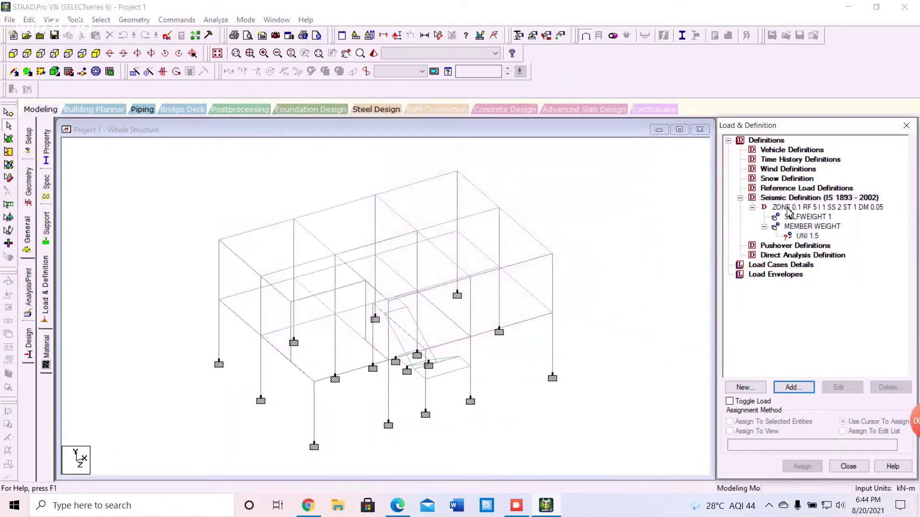
Step: Assign the UNI 1.5 seismic member weight to all beams parallel to X and Z
left_click(805, 236)
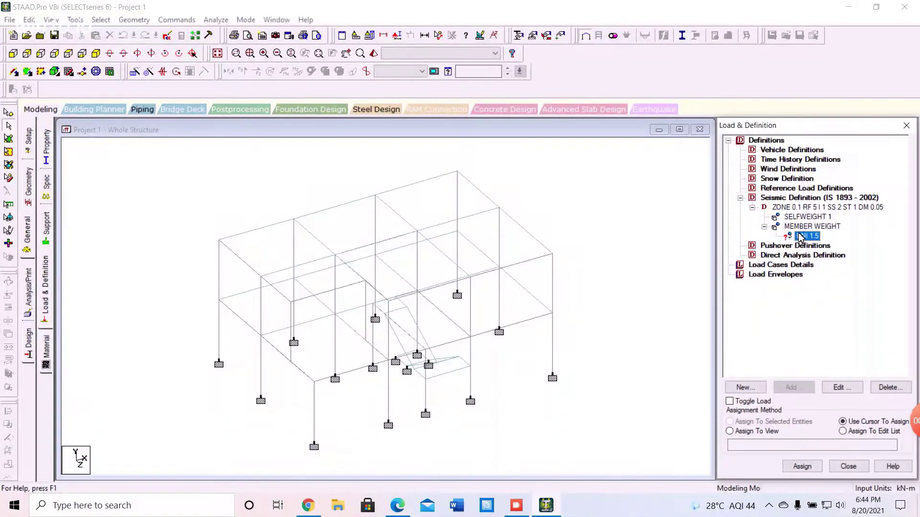
left_click(207, 128)
left_click(101, 20)
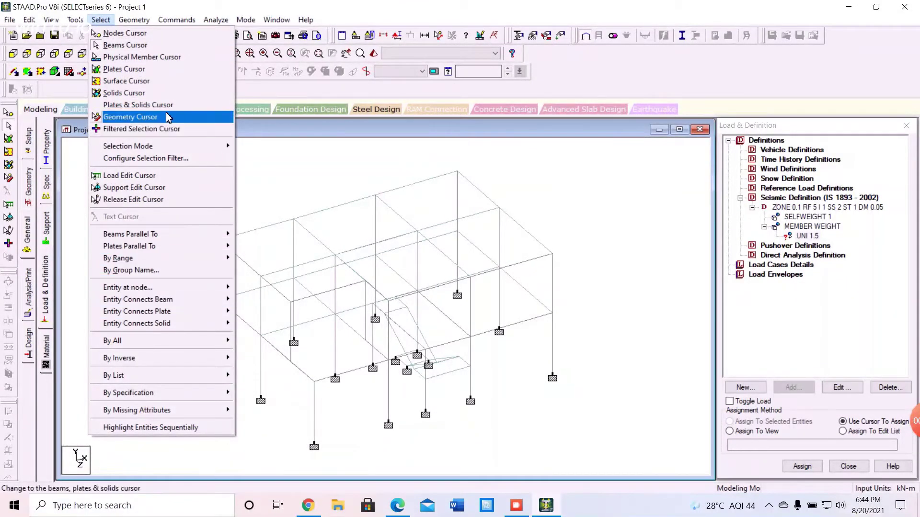
mouse_move(184, 237)
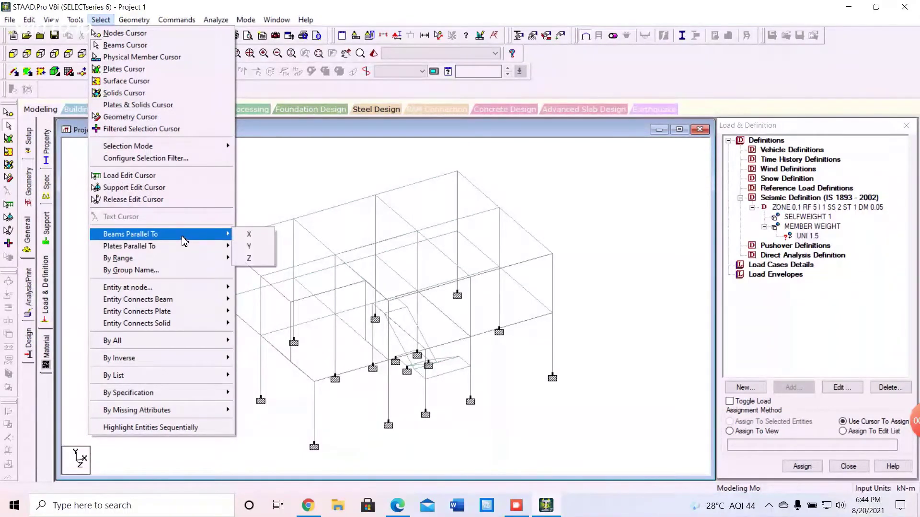
left_click(245, 235)
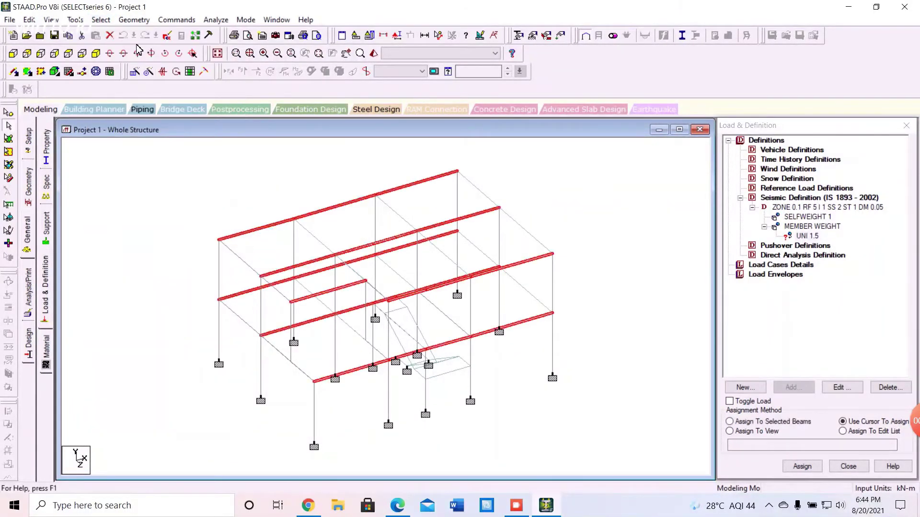
left_click(100, 20)
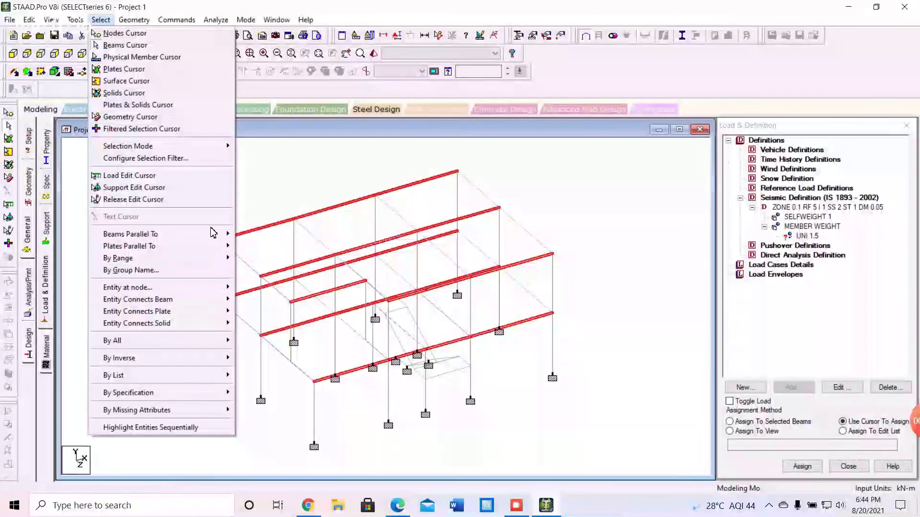
mouse_move(213, 240)
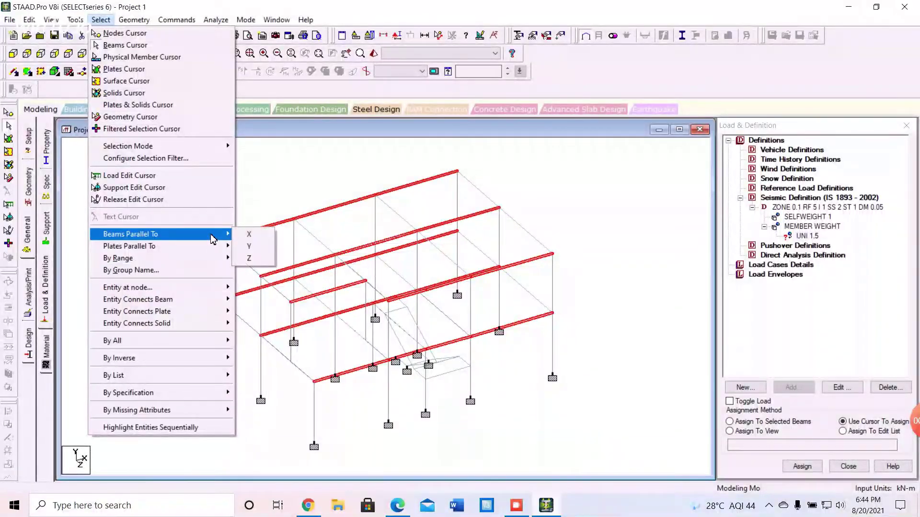
left_click(249, 258)
left_click(796, 236)
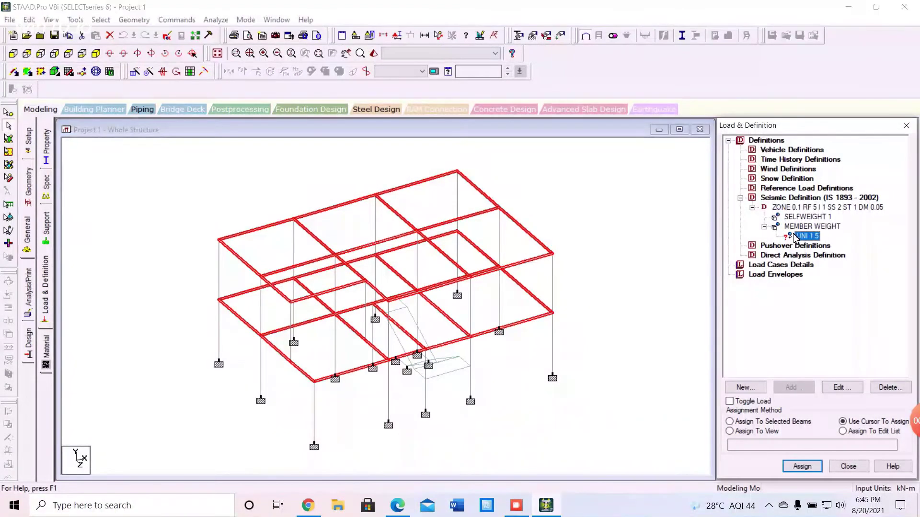
left_click(729, 422)
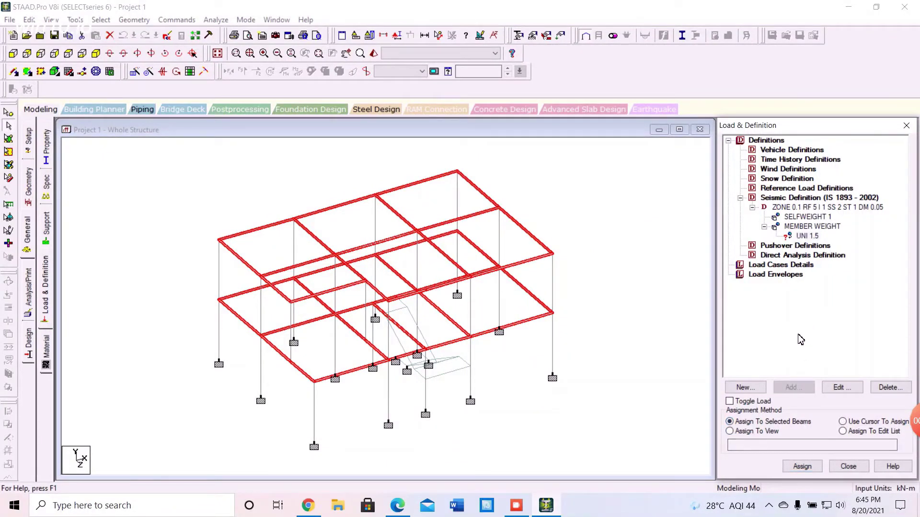
left_click(808, 471)
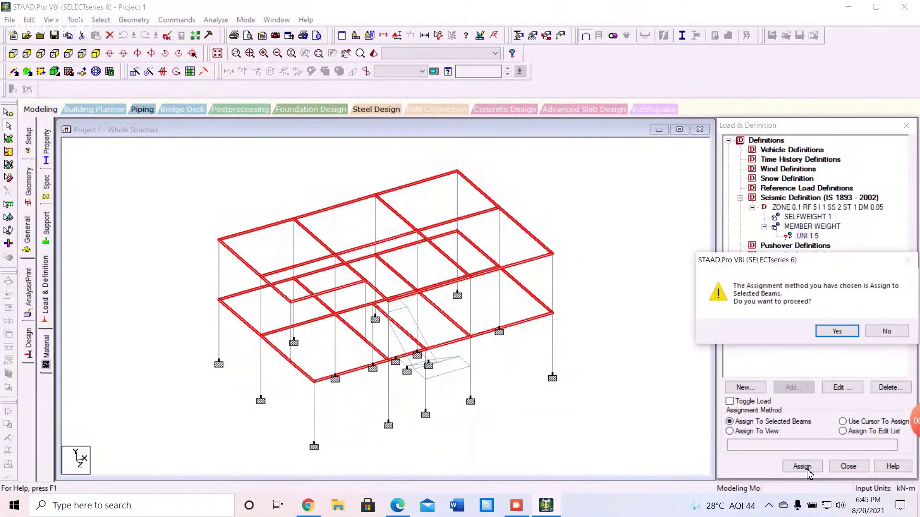
left_click(833, 332)
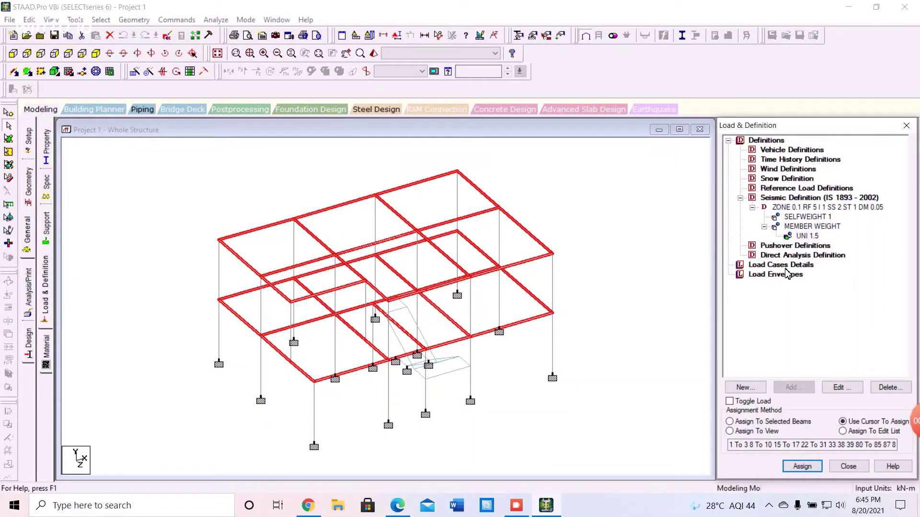
Step: Add primary load case 1 with loading type Seismic and the title EQ X to the load case details
left_click(729, 141)
left_click(728, 142)
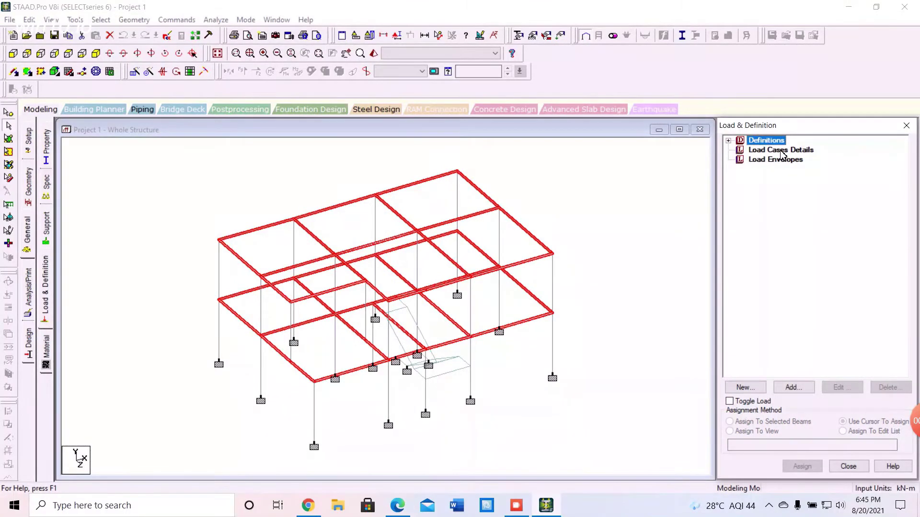
left_click(782, 151)
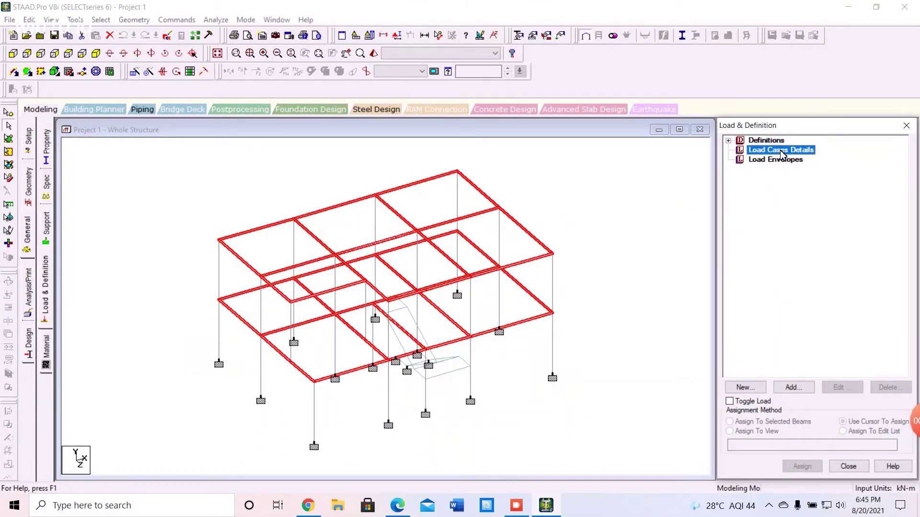
left_click(800, 389)
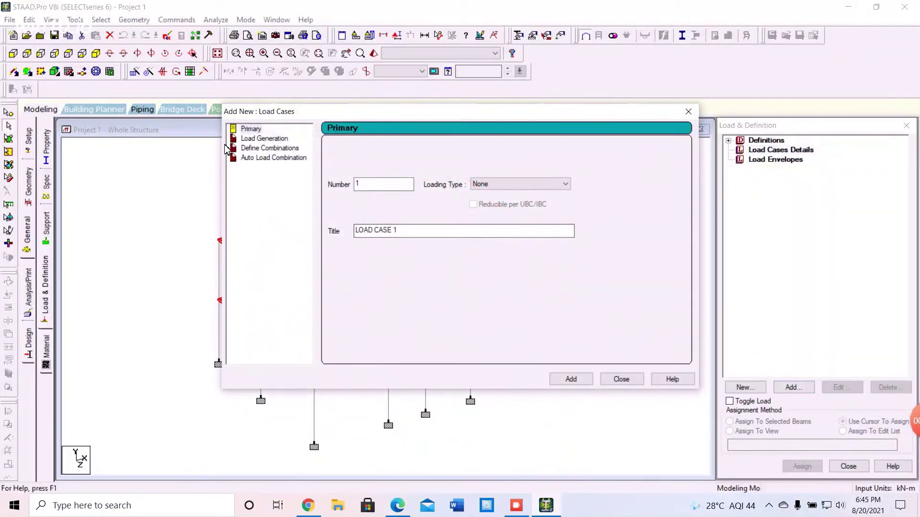
left_click(533, 184)
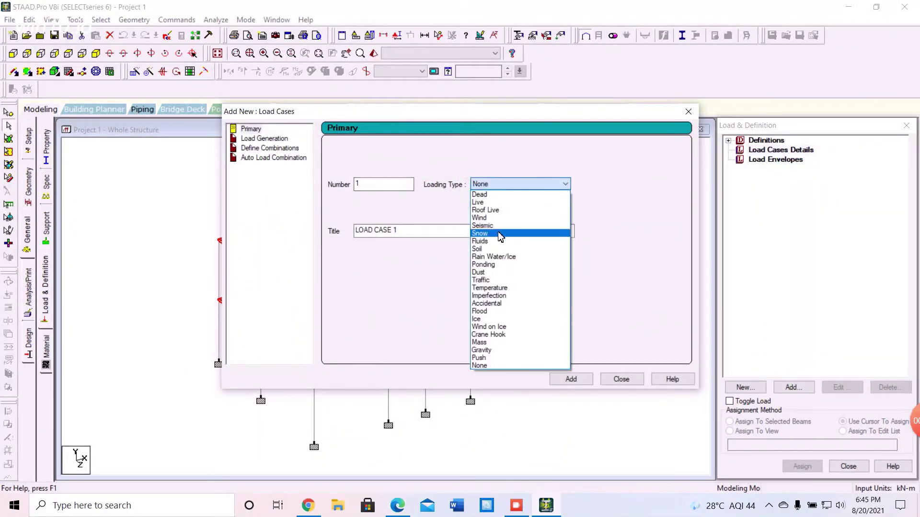
left_click(498, 228)
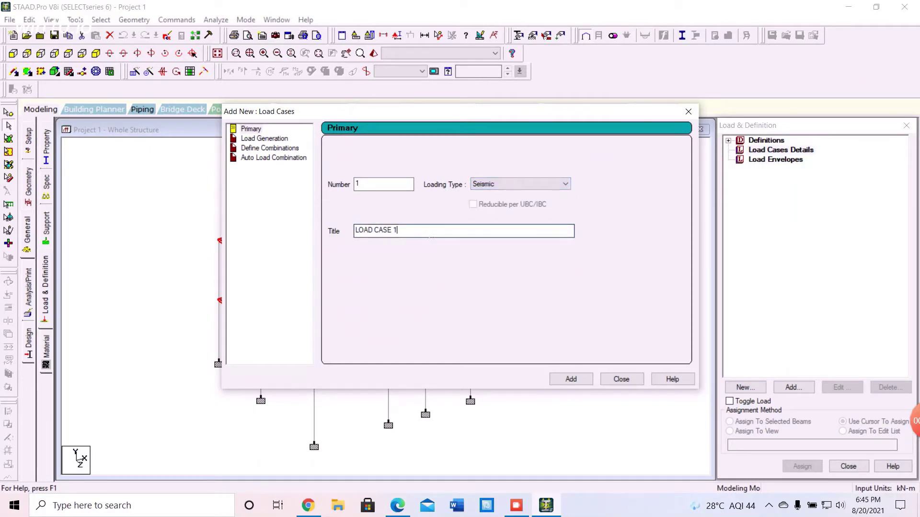
key("Tab")
key("BackSpace")
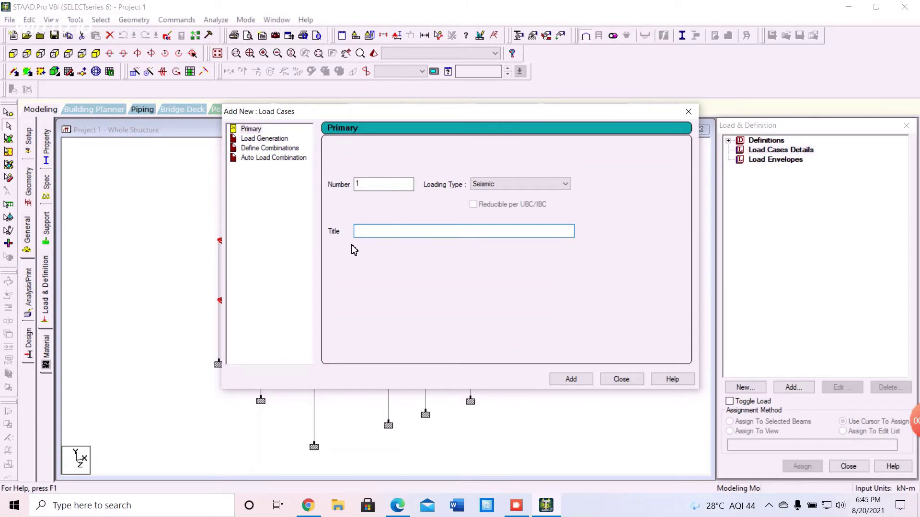
type("EQ X")
left_click(579, 381)
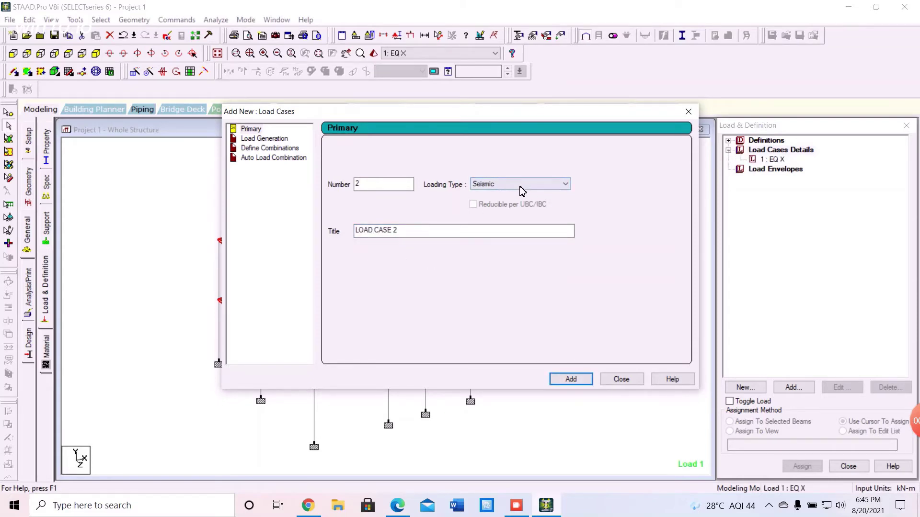
Step: Add primary load case 2 with loading type Seismic and the title EQ Z
left_click_drag(412, 231, 352, 231)
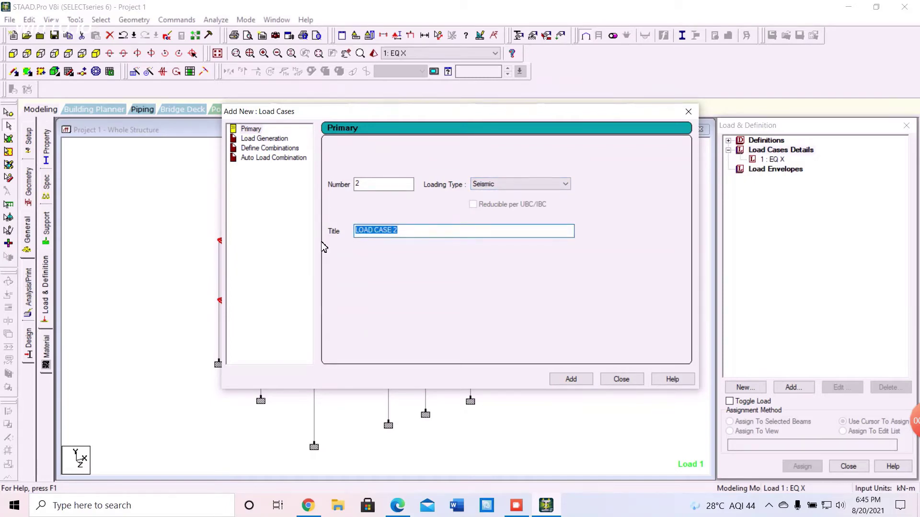
key("BackSpace")
type("EQ Z")
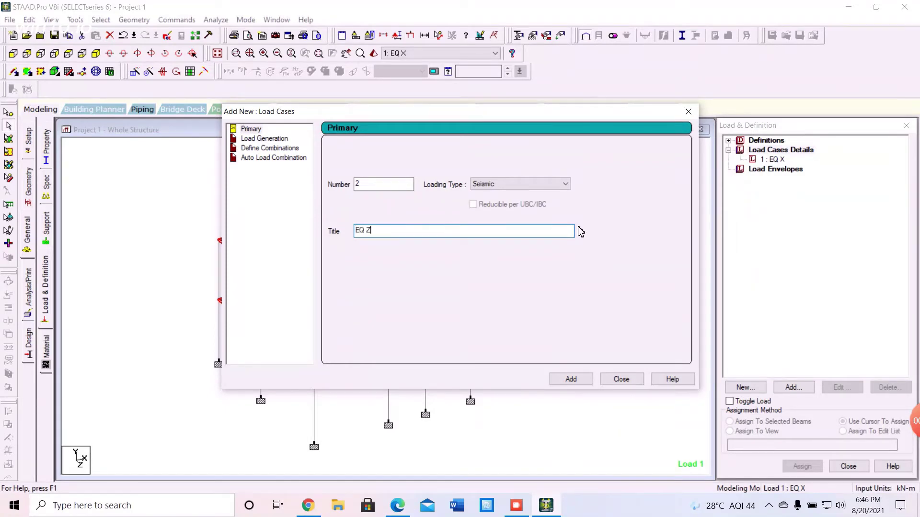
left_click(573, 382)
Step: Add primary load case 3 with loading type Dead and the title DL, and let auto save store the file
left_click(489, 186)
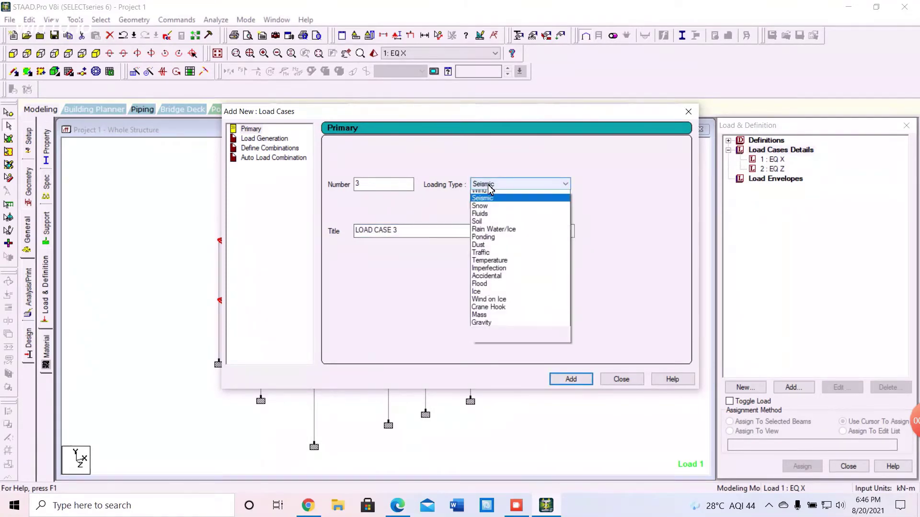
left_click(491, 195)
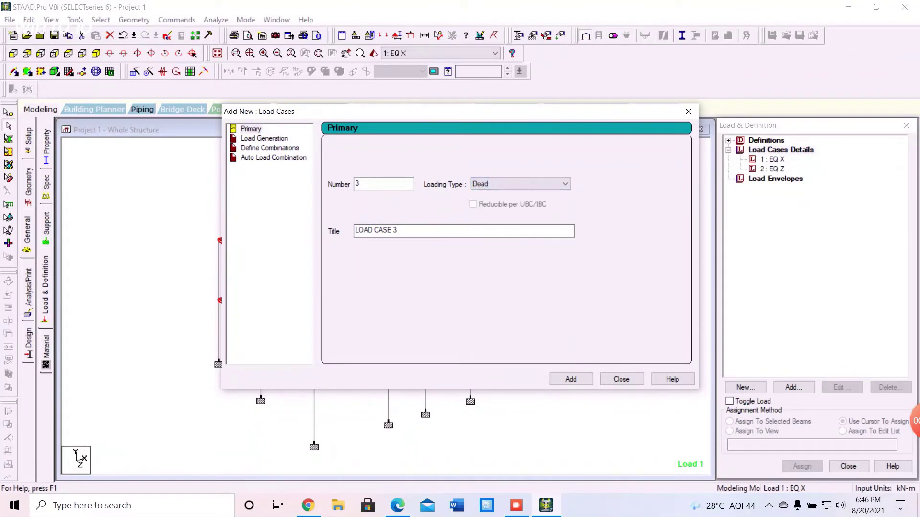
left_click_drag(402, 231, 352, 243)
key("BackSpace")
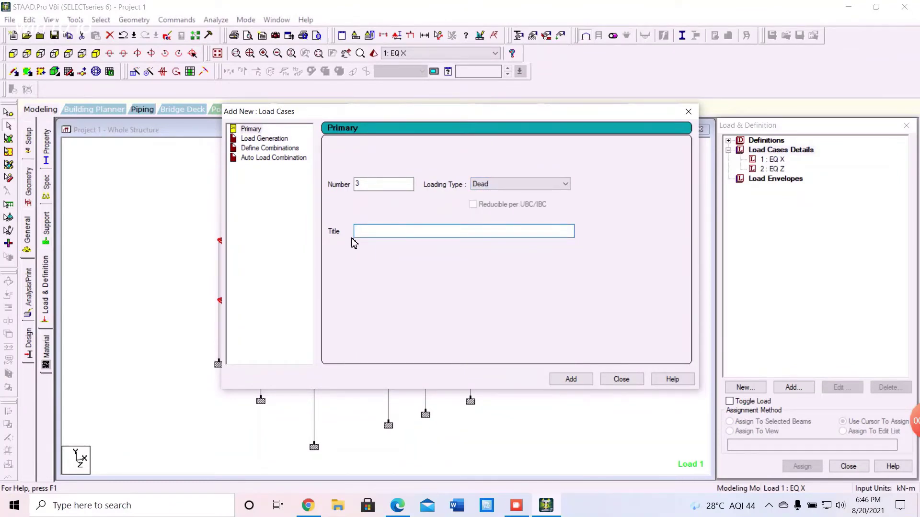
type("DL")
left_click(574, 381)
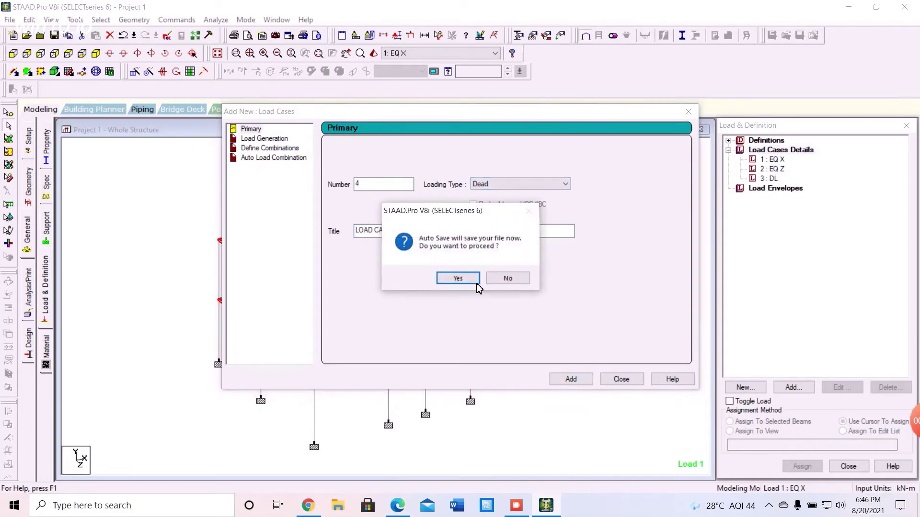
left_click(448, 281)
left_click(381, 267)
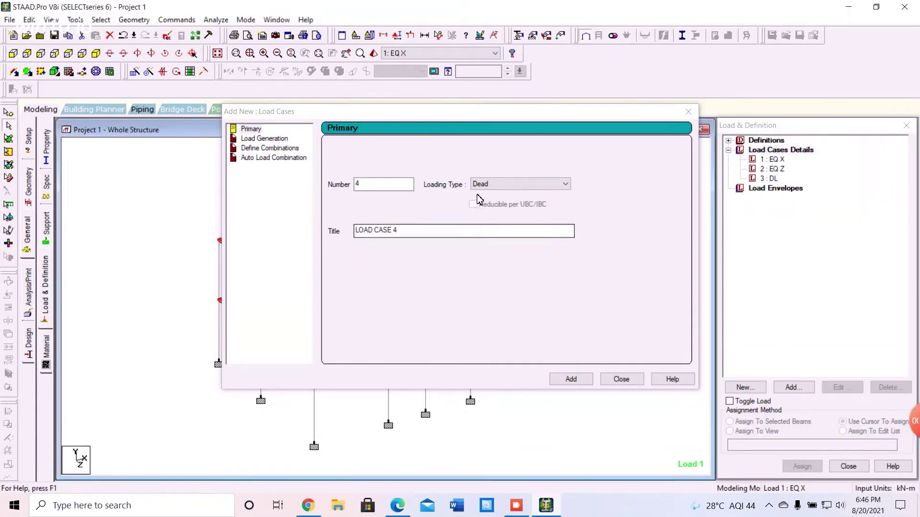
Step: Add primary load case 4 with loading type Live and the title LL, finish adding cases and clear the beam selection
left_click(518, 184)
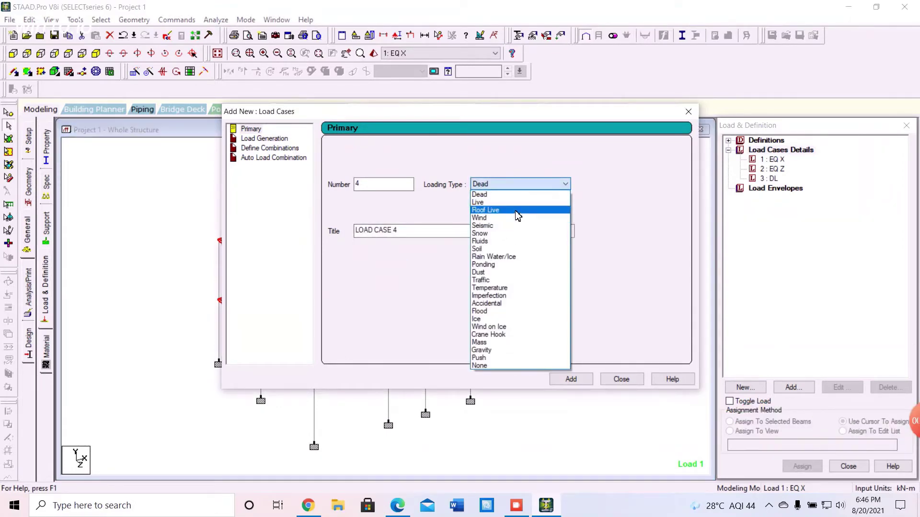
left_click(493, 202)
left_click(412, 232)
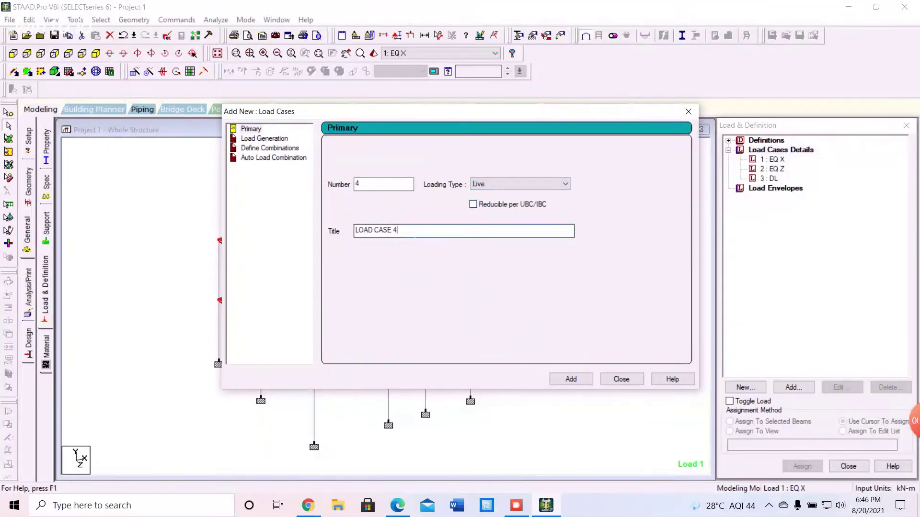
left_click_drag(415, 231, 344, 245)
key("BackSpace")
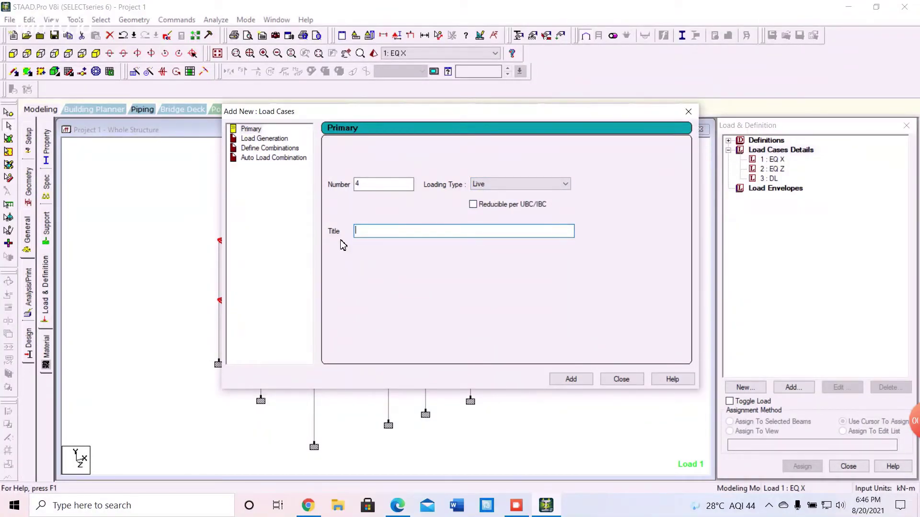
type("LL")
left_click(566, 388)
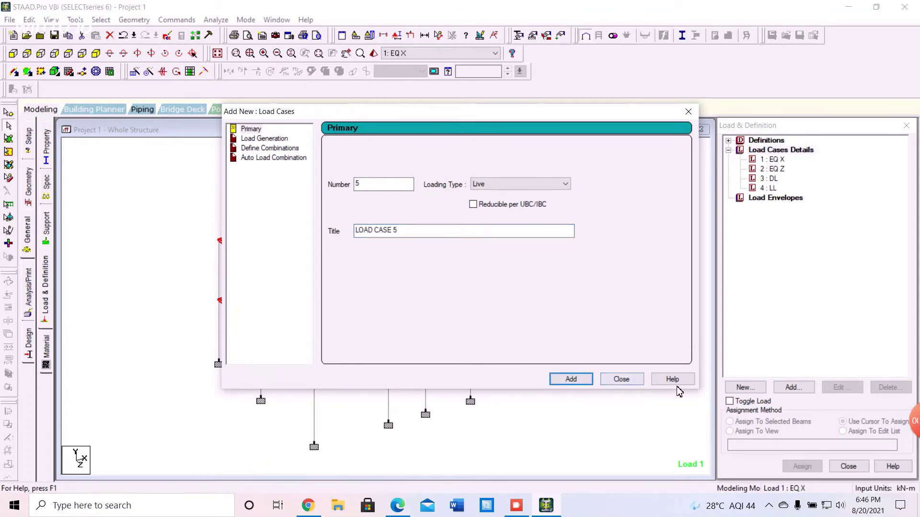
left_click(619, 381)
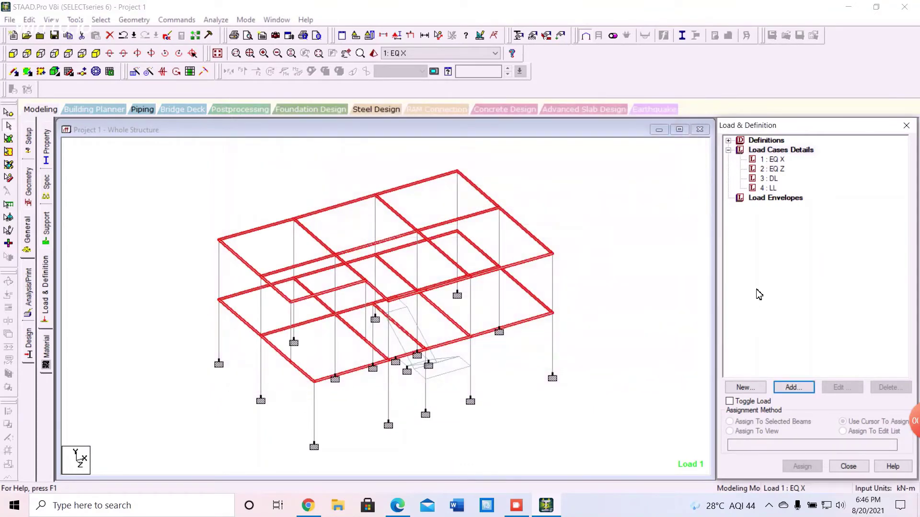
left_click(608, 205)
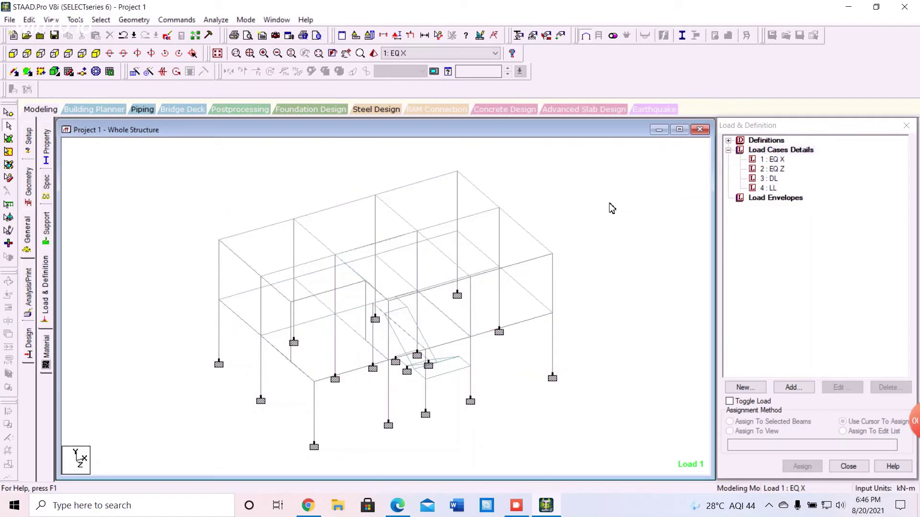
Step: Add a seismic load in the X direction with factor 1 to the EQ X load case
left_click(774, 159)
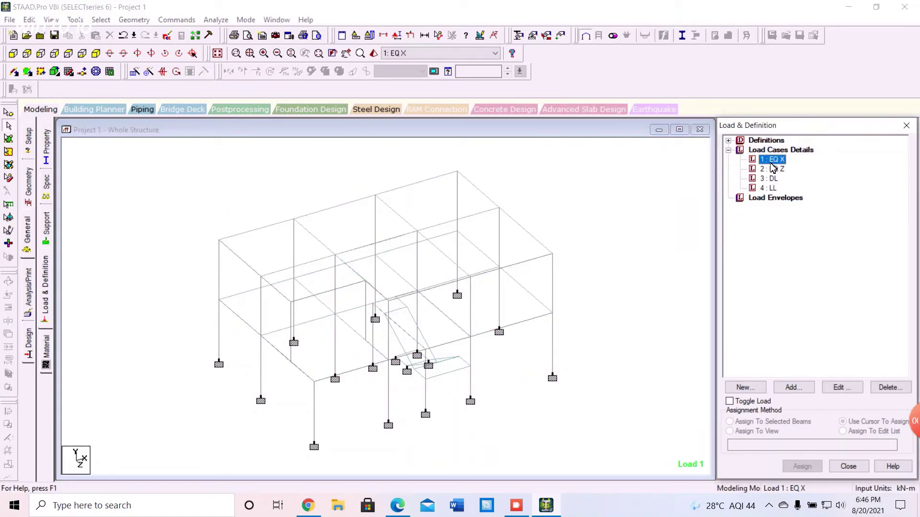
left_click(794, 387)
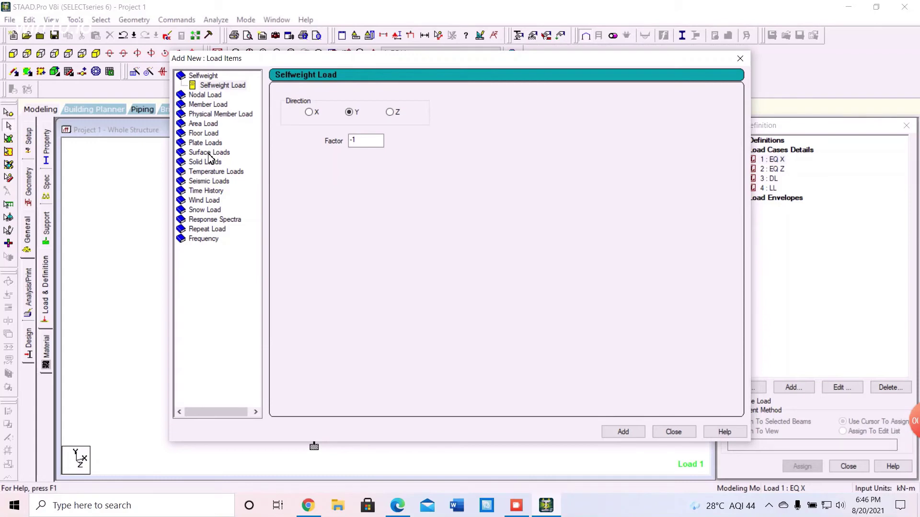
left_click(211, 183)
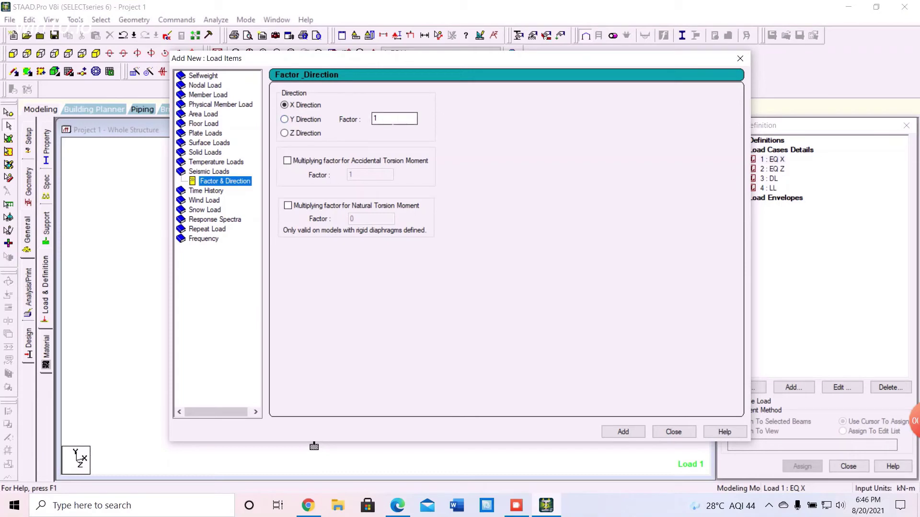
left_click(620, 434)
left_click(674, 433)
Step: Add a seismic load in the Z direction with factor 1 to the EQ Z load case
left_click(776, 179)
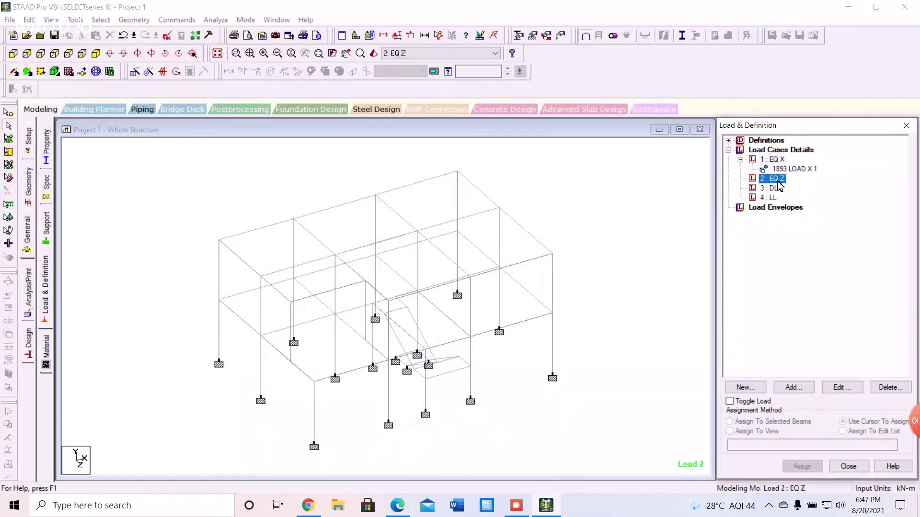
left_click(791, 388)
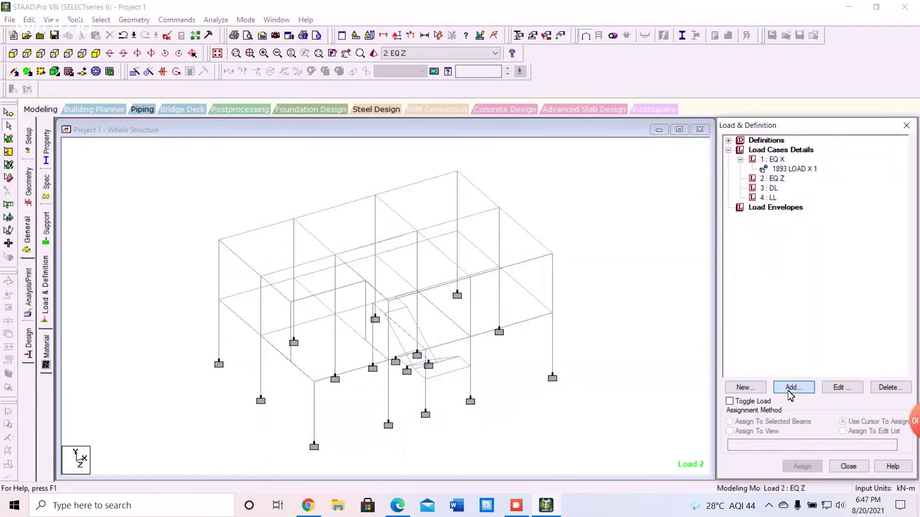
left_click(211, 181)
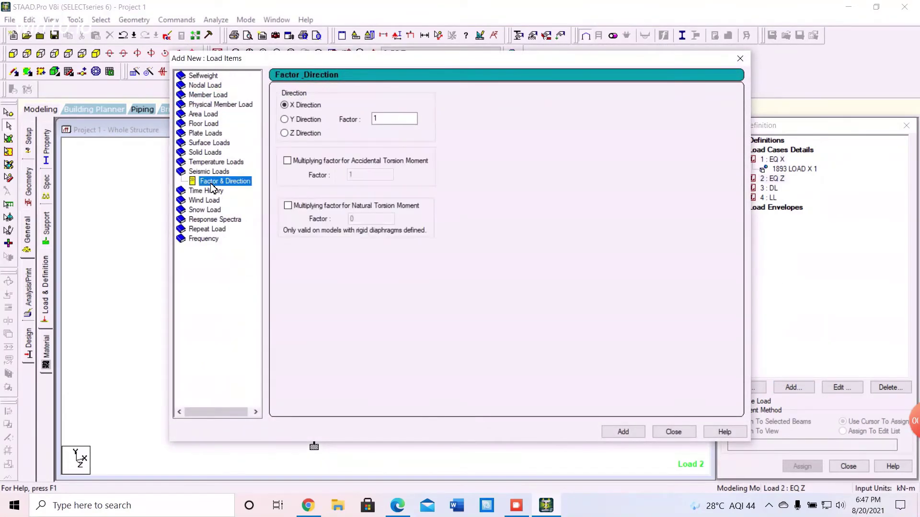
left_click(284, 134)
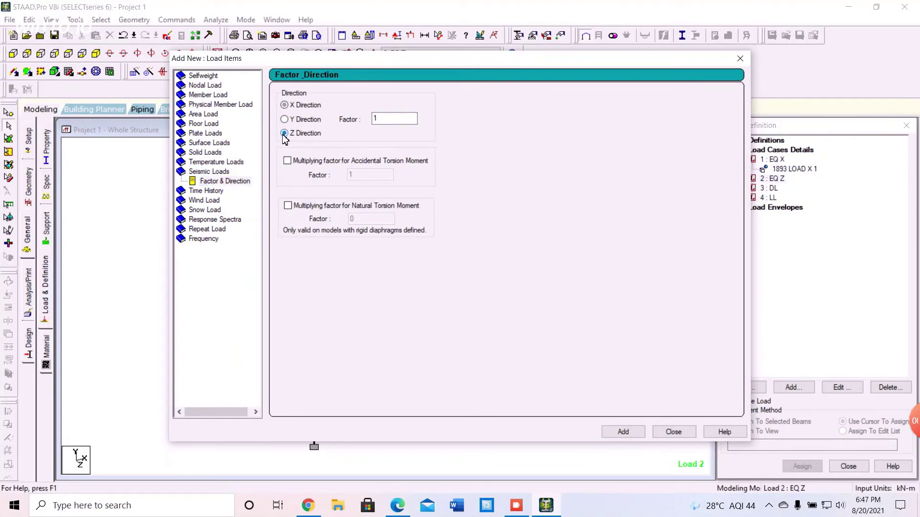
left_click(634, 433)
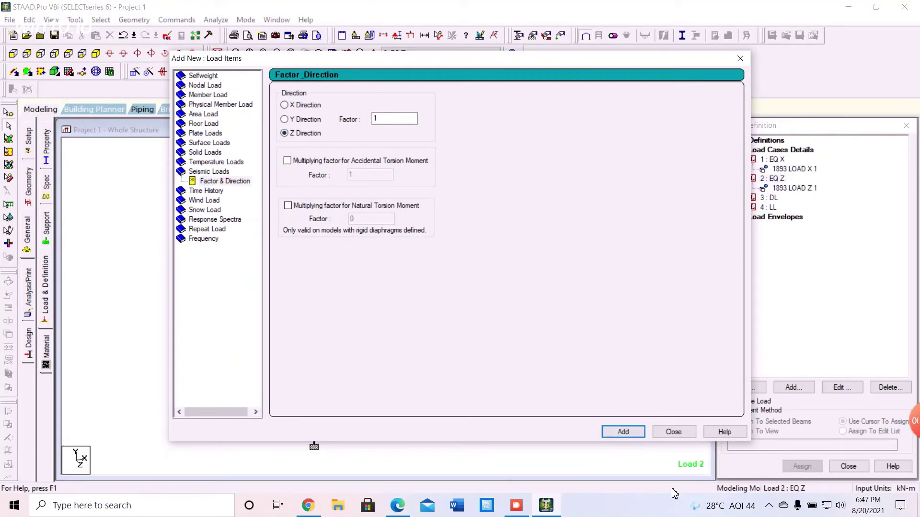
left_click(672, 432)
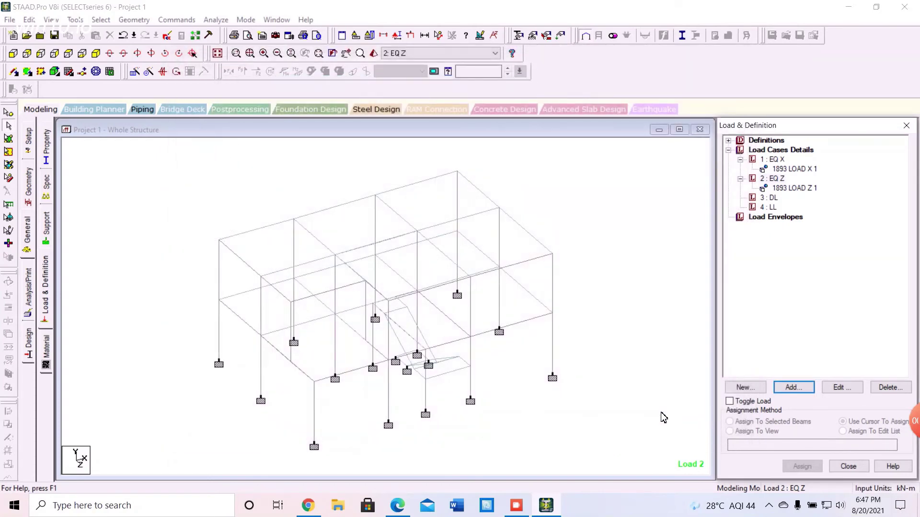
Step: Add a selfweight load in the Y direction with factor -1 to the DL load case
left_click(769, 198)
left_click(794, 387)
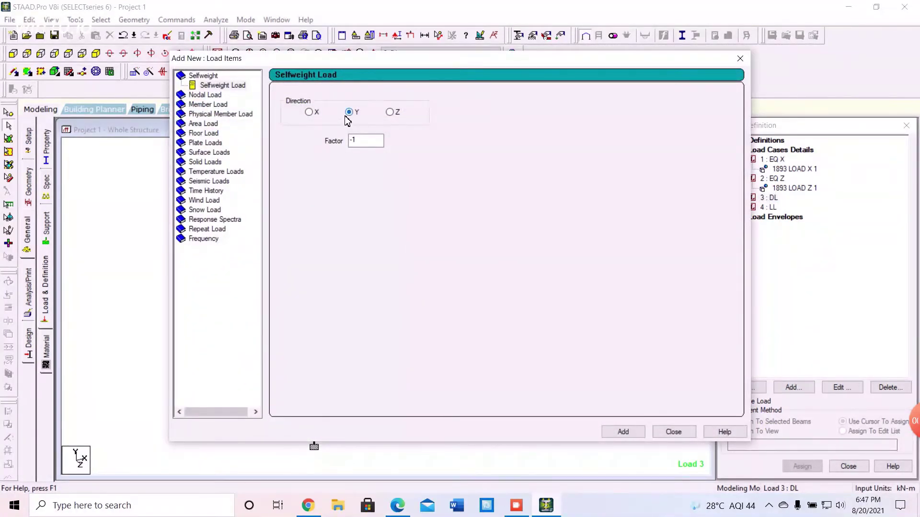
left_click(367, 141)
left_click(624, 431)
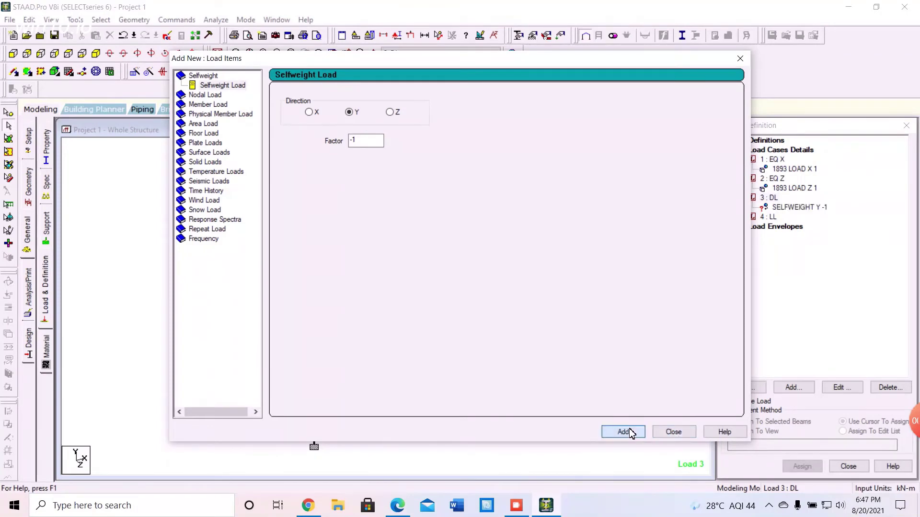
left_click(673, 432)
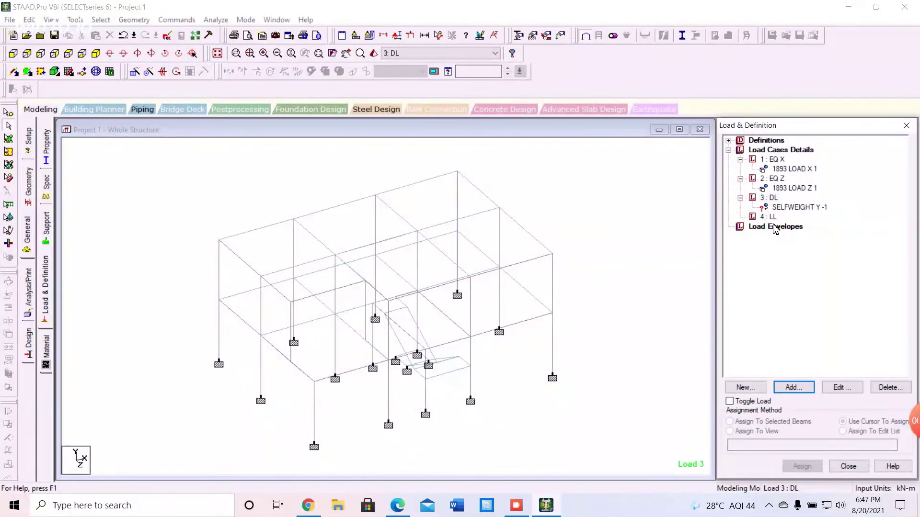
Step: Start a floor load for the LL load case with a pressure of -2.5 kN/m2 in the global Y direction
left_click(773, 218)
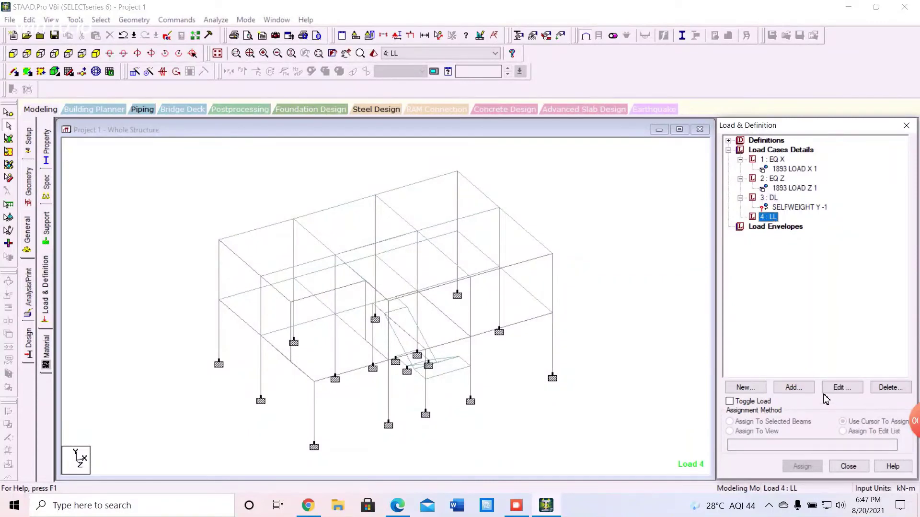
left_click(805, 387)
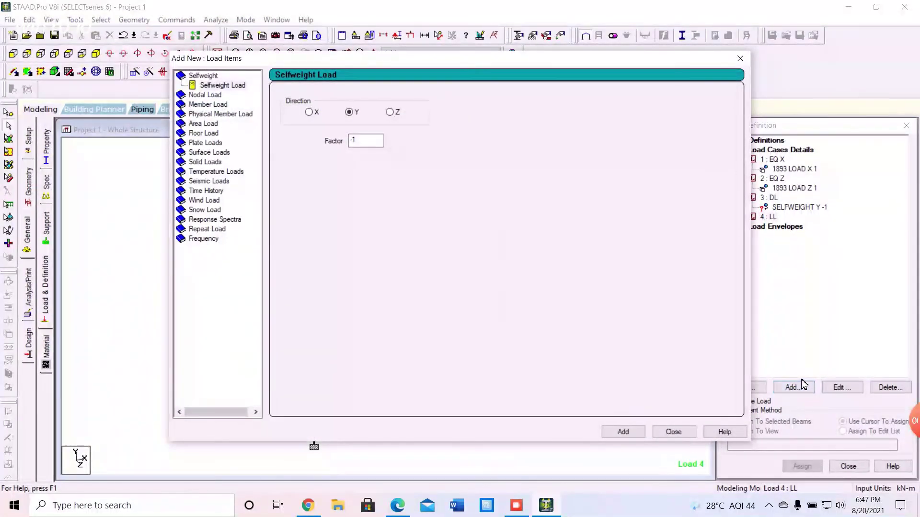
left_click(188, 133)
left_click(200, 135)
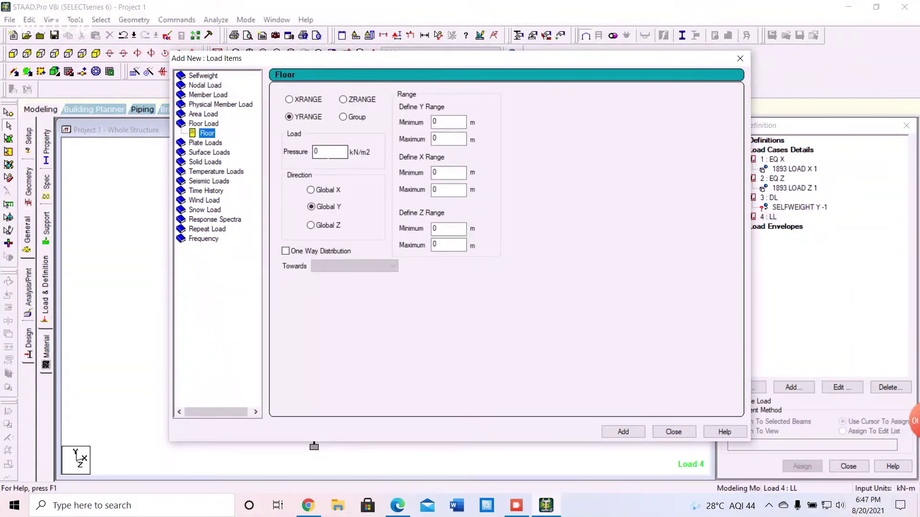
left_click(323, 154)
type("-2.5")
Step: Define the floor load's Y range from 3 m to 6 m and add it to the LL load case
left_click(443, 127)
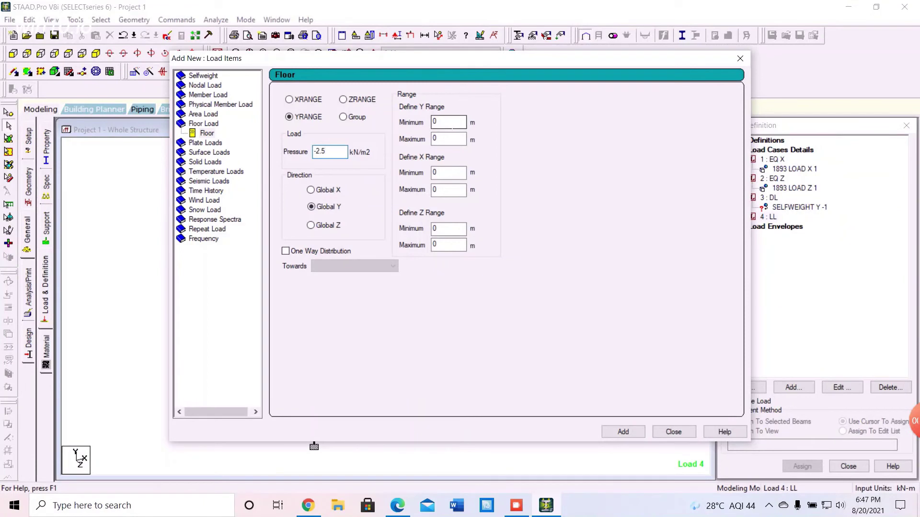
double_click(451, 124)
key("BackSpace")
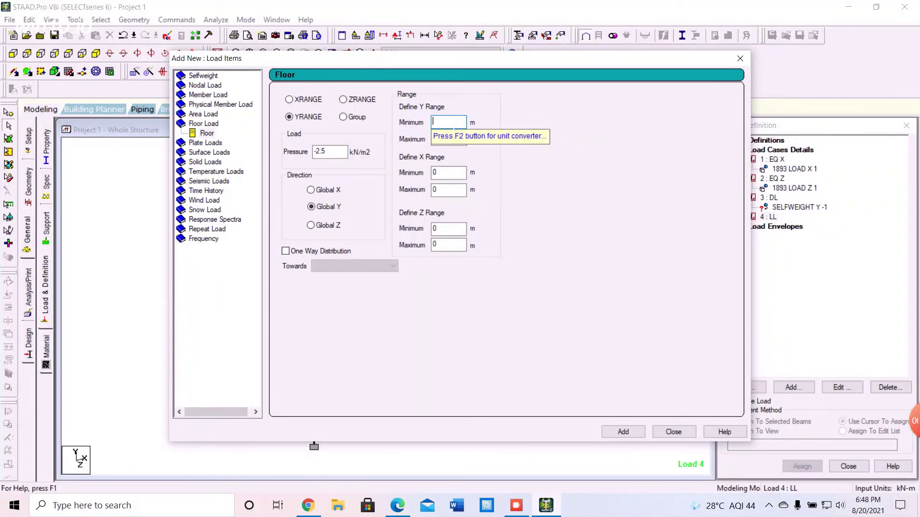
type("3")
left_click(451, 142)
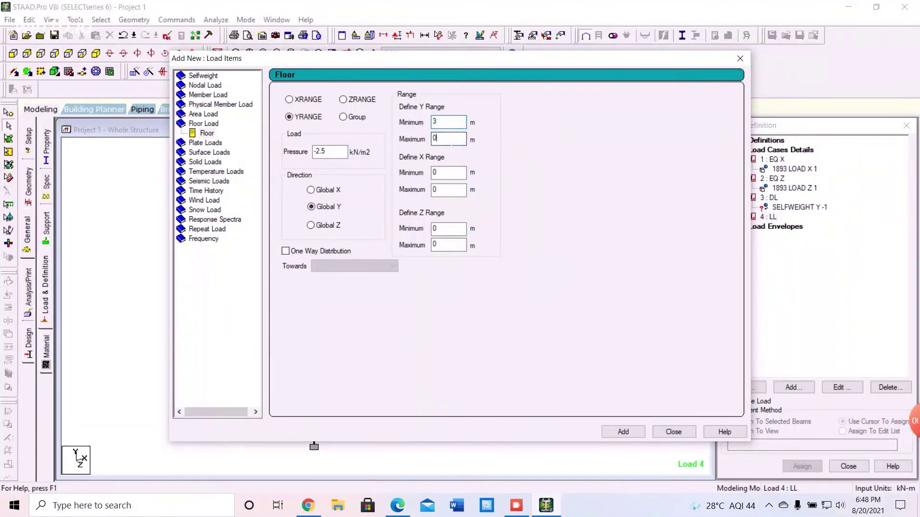
key("BackSpace")
type("6")
left_click(623, 432)
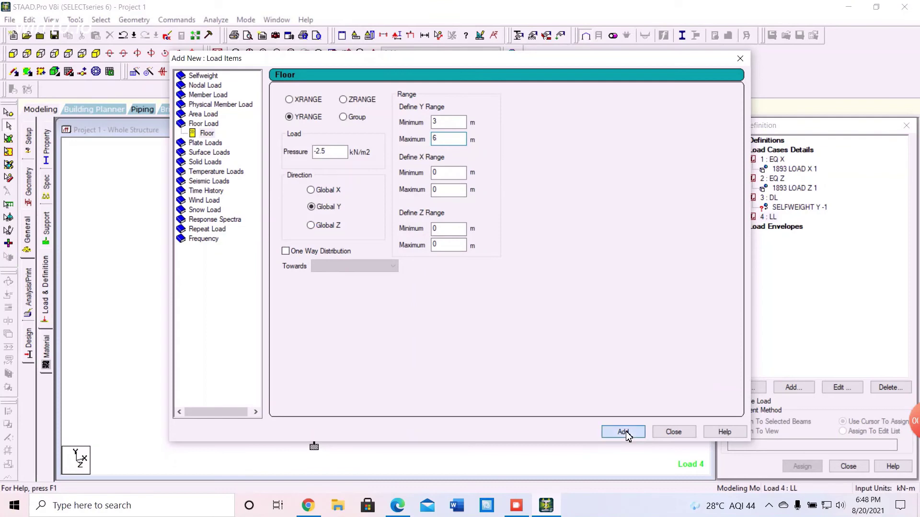
left_click(674, 432)
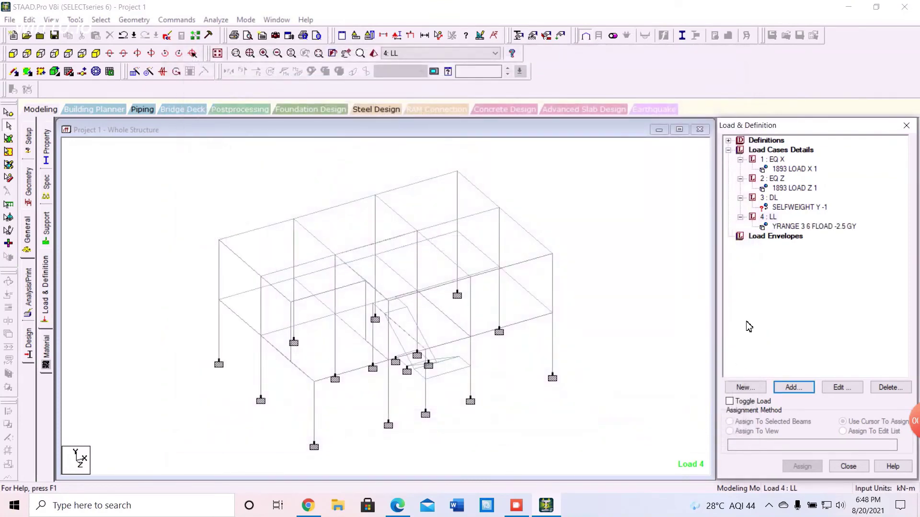
Step: Assign the DL selfweight load to the whole structure using the Assign To View method, and clear the member selection
left_click(782, 210)
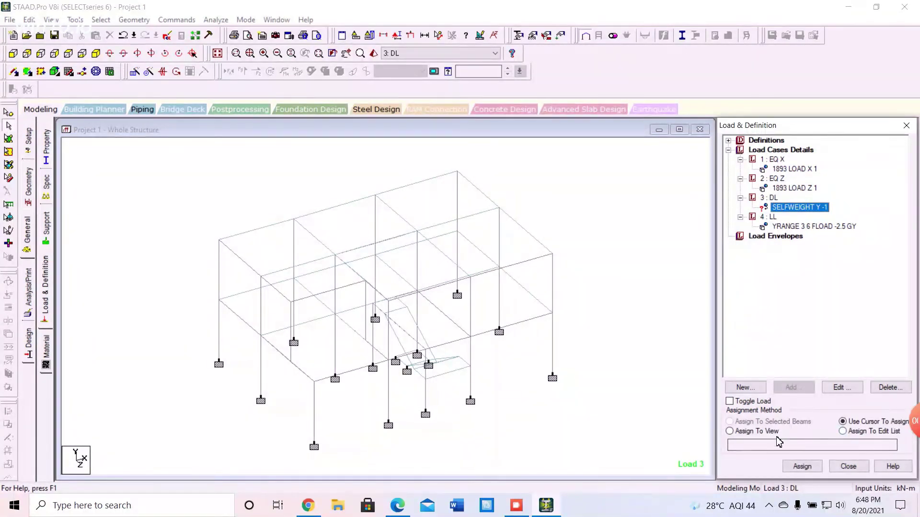
left_click(730, 431)
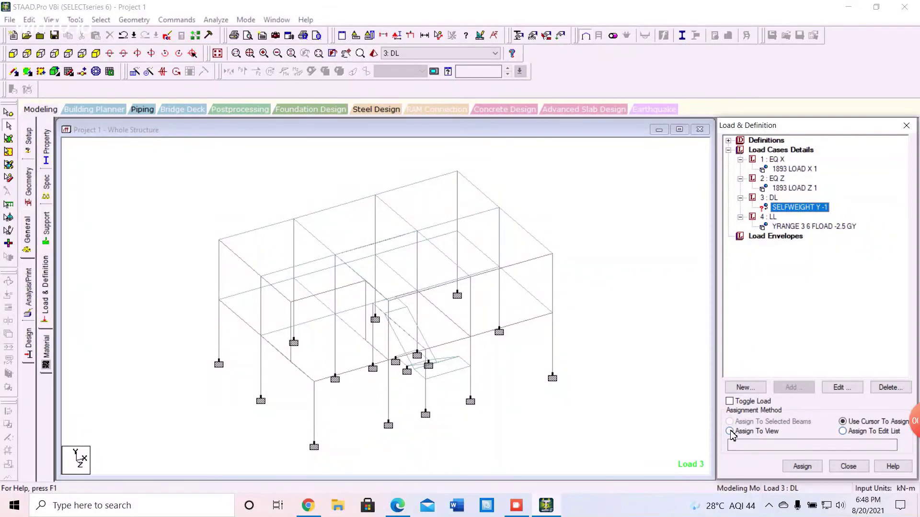
left_click(809, 467)
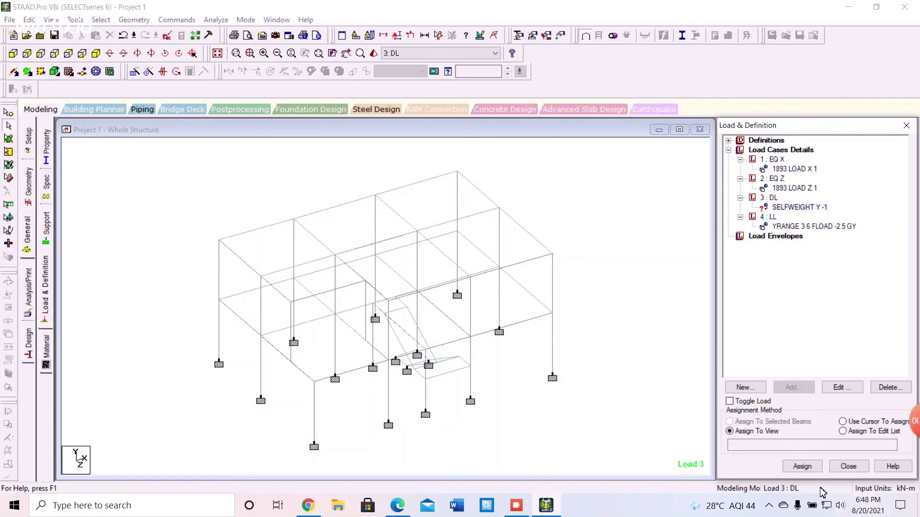
left_click(799, 468)
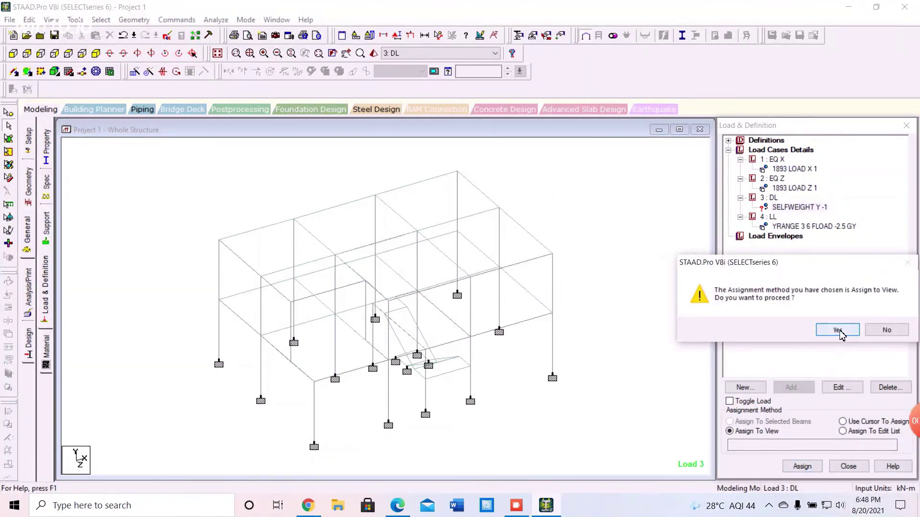
left_click(838, 331)
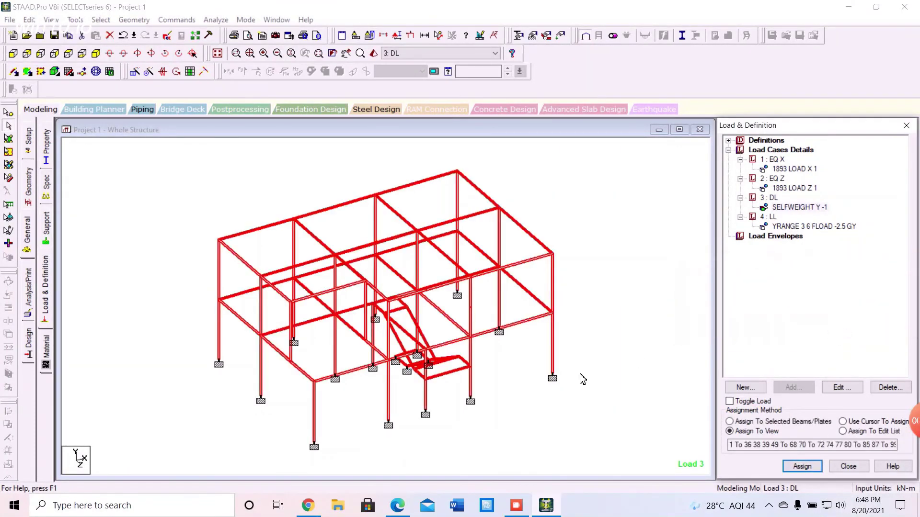
left_click(668, 220)
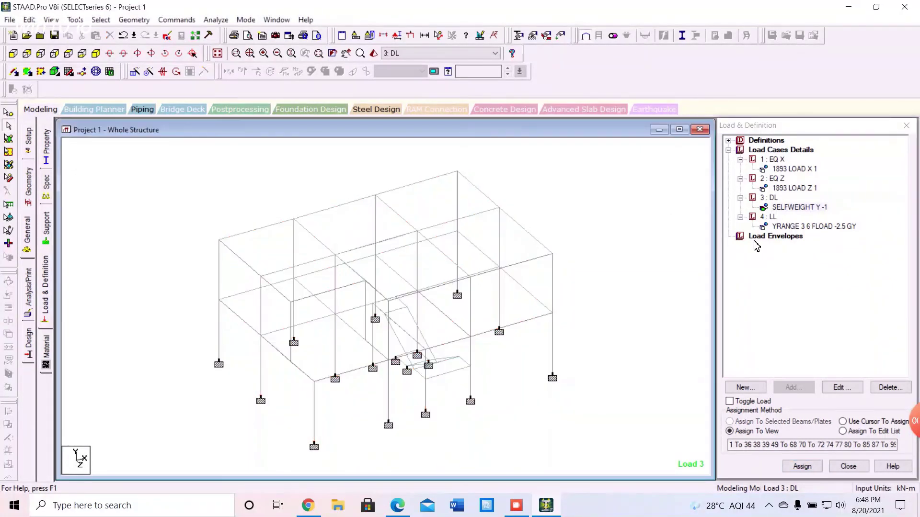
Step: Display the LL floor load on the structure to examine how it is distributed over the beams
left_click(789, 227)
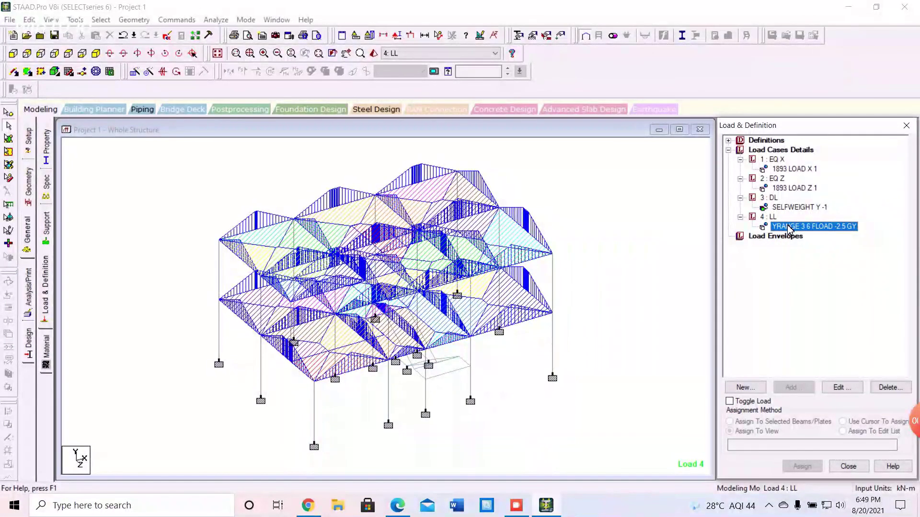
left_click(625, 239)
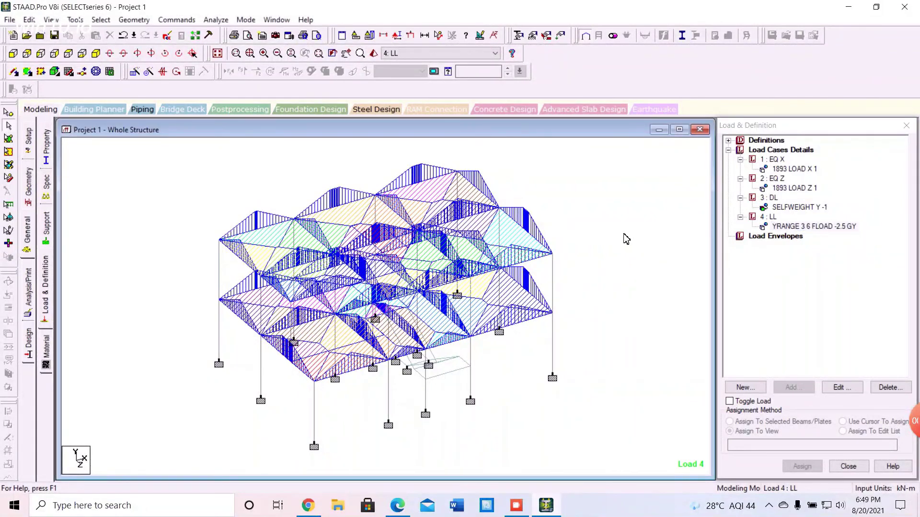